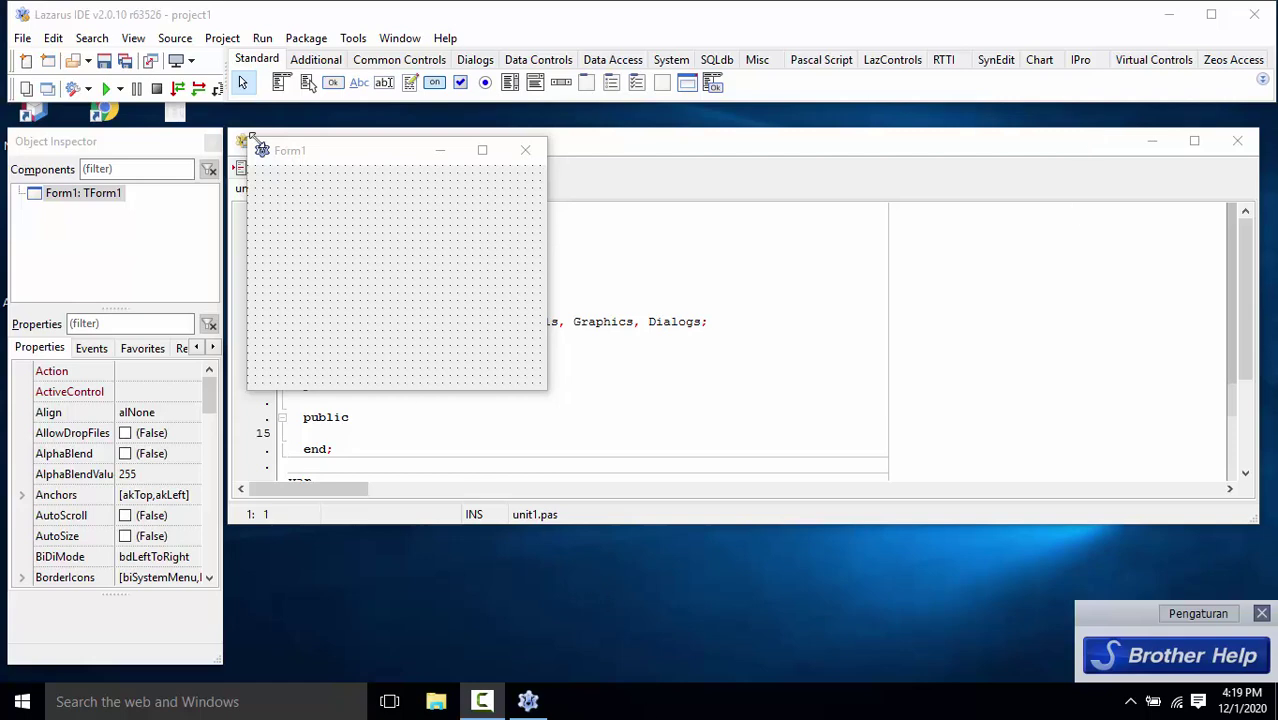
Close all open files of project1 in the source editor
{"action": "left_click", "coordinate": [22, 40]}
{"action": "left_click", "coordinate": [62, 295]}
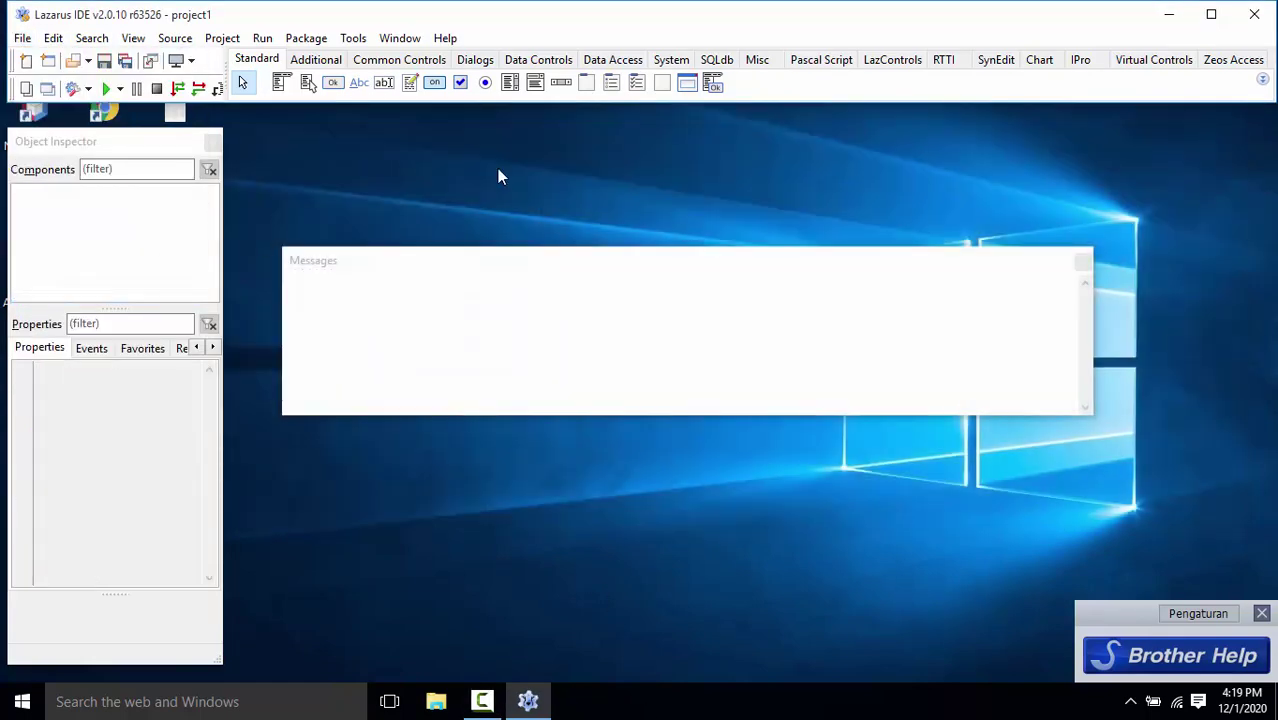
View the installed packages and those available for installation in the Install/Uninstall Packages dialog, leaving the selection as it is
{"action": "left_click", "coordinate": [292, 40]}
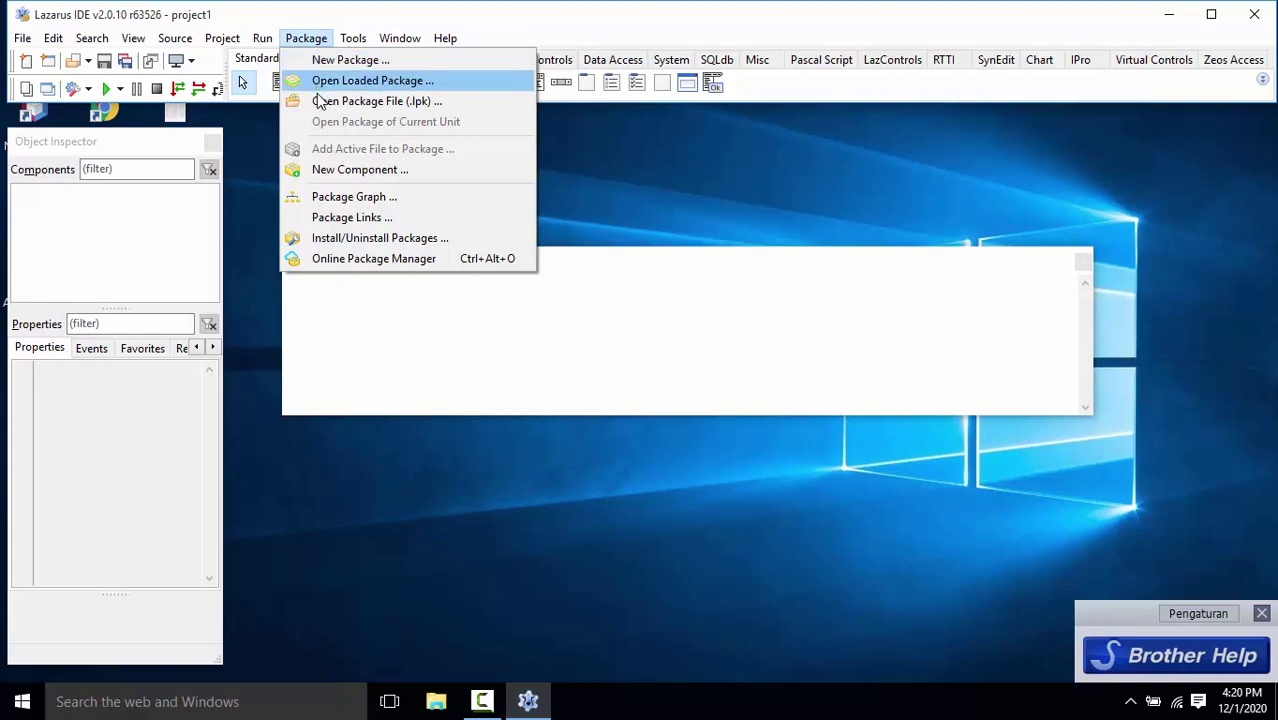
{"action": "left_click", "coordinate": [345, 238]}
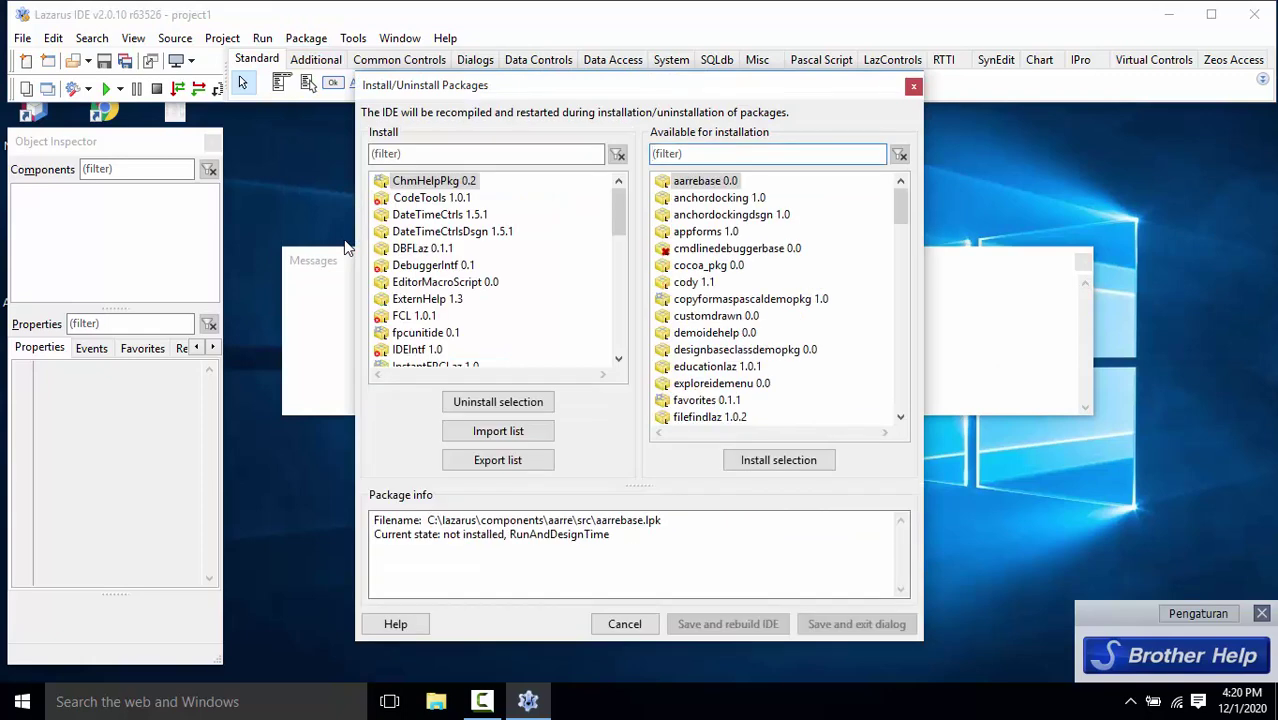
{"action": "left_click", "coordinate": [702, 150]}
{"action": "left_click", "coordinate": [913, 89]}
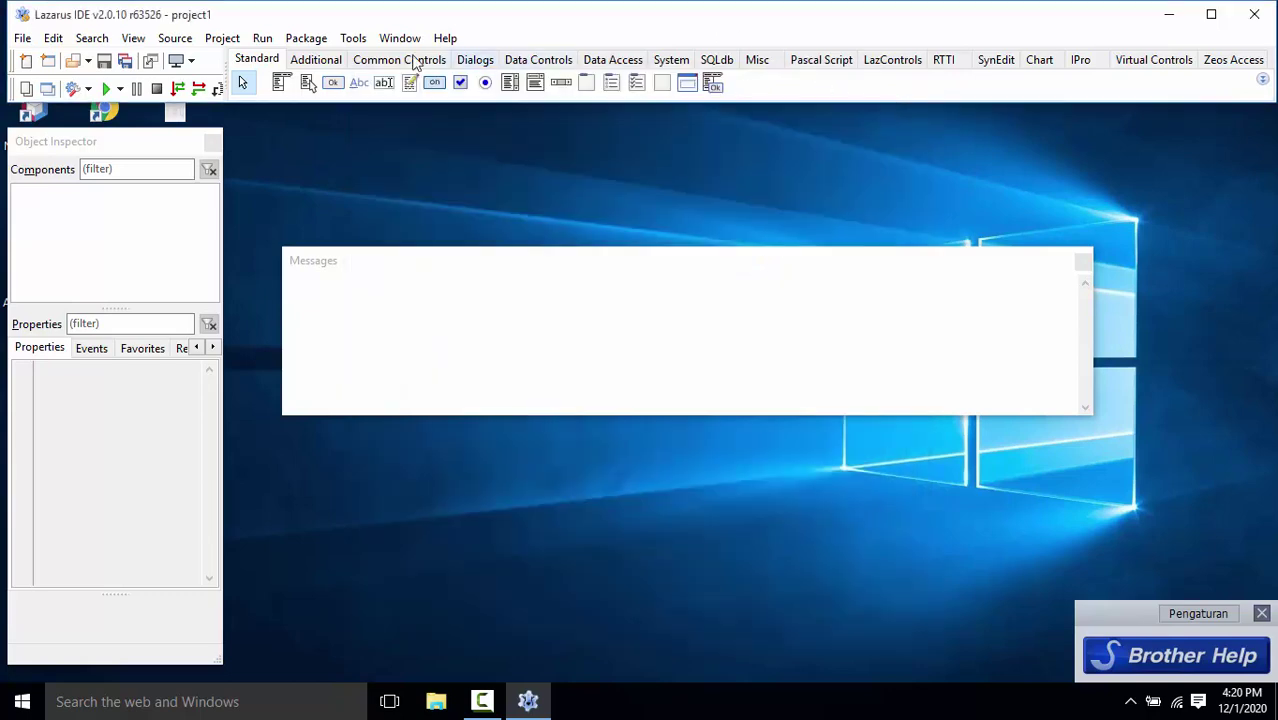
Browse the Online Package Manager's repository list down to ZeosDBO and view that package's quick information
{"action": "left_click", "coordinate": [305, 40]}
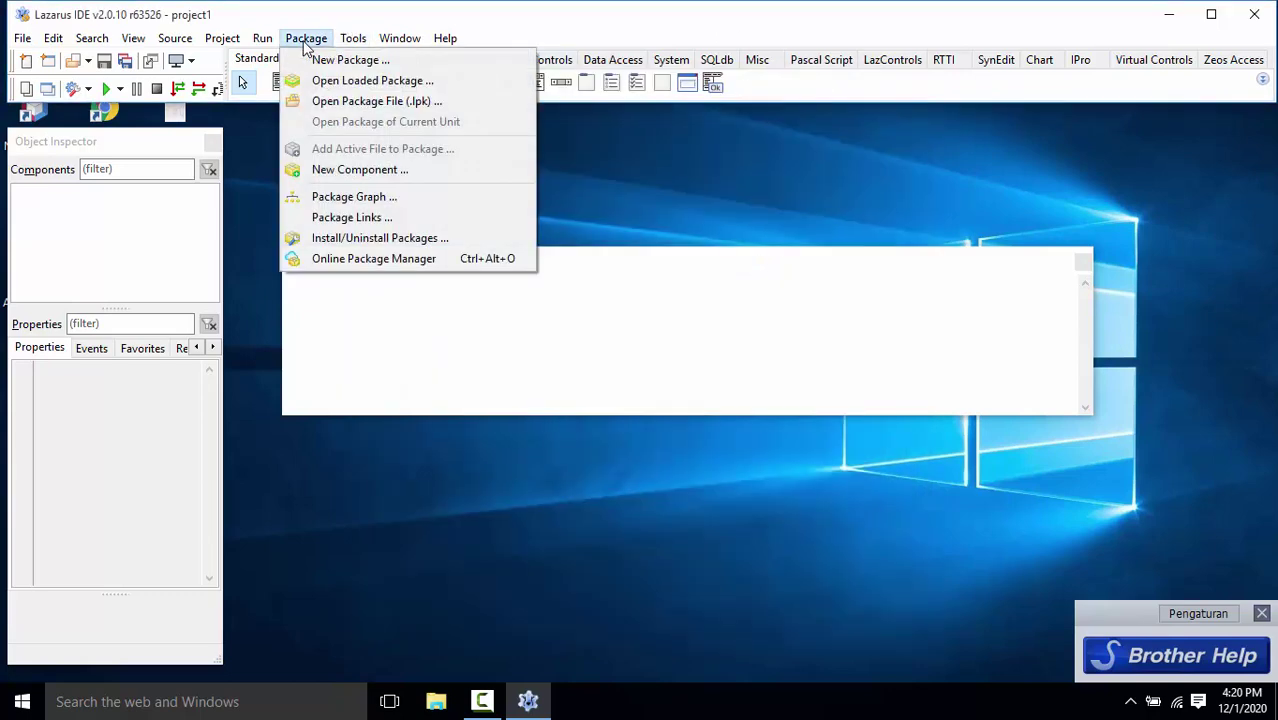
{"action": "left_click", "coordinate": [318, 258]}
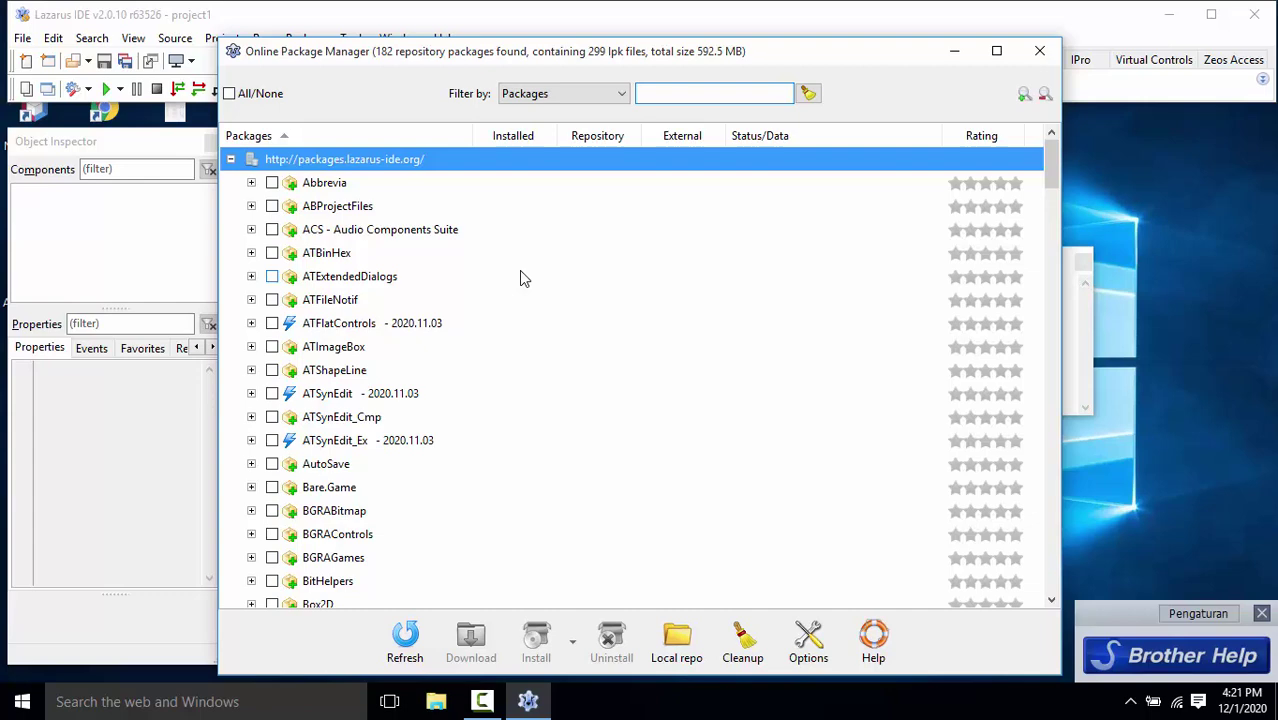
{"action": "scroll", "coordinate": [549, 362], "scroll_direction": "down", "scroll_amount": 5}
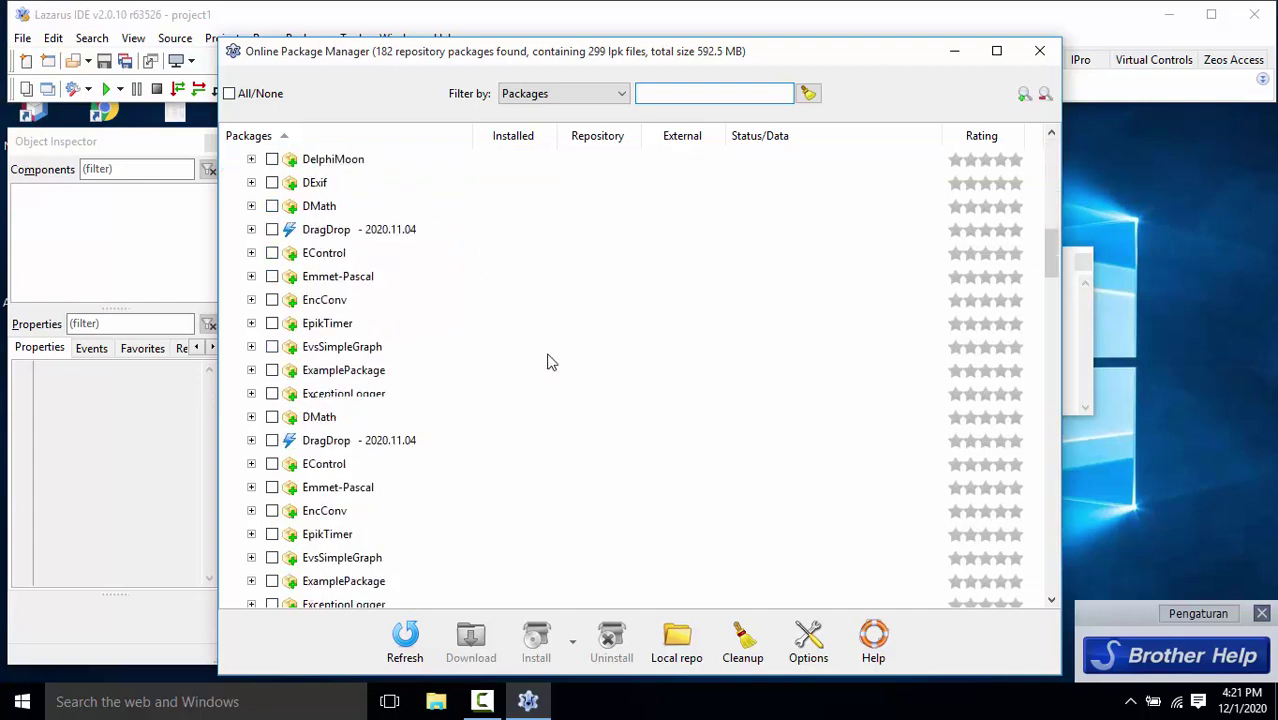
{"action": "scroll", "coordinate": [549, 370], "scroll_direction": "down", "scroll_amount": 20}
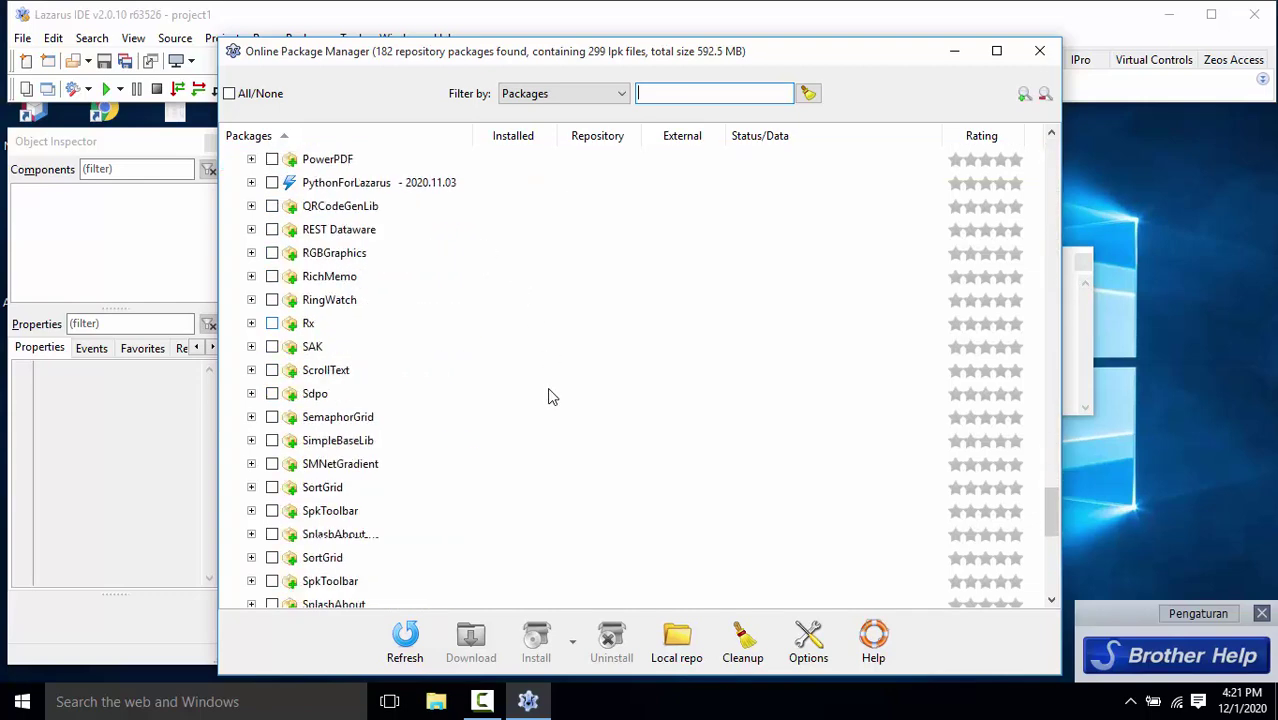
{"action": "scroll", "coordinate": [549, 395], "scroll_direction": "down", "scroll_amount": 10}
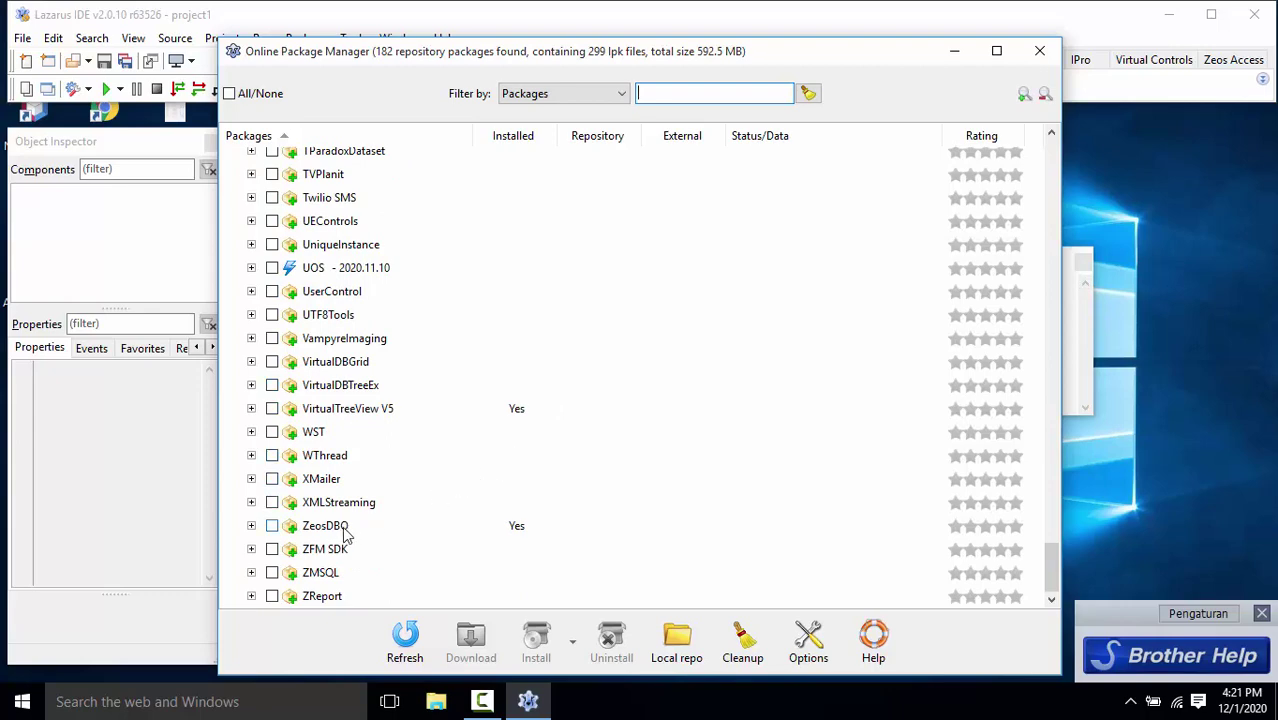
{"action": "mouse_move", "coordinate": [335, 540]}
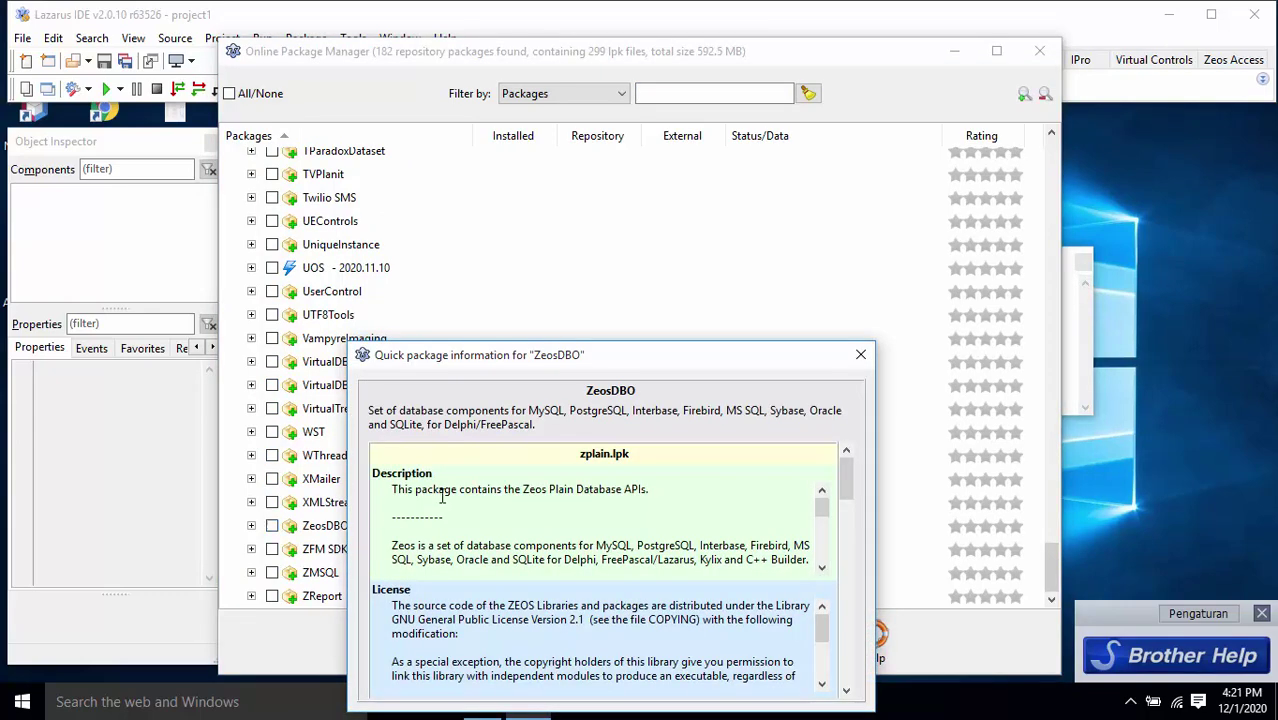
{"action": "left_click", "coordinate": [860, 355]}
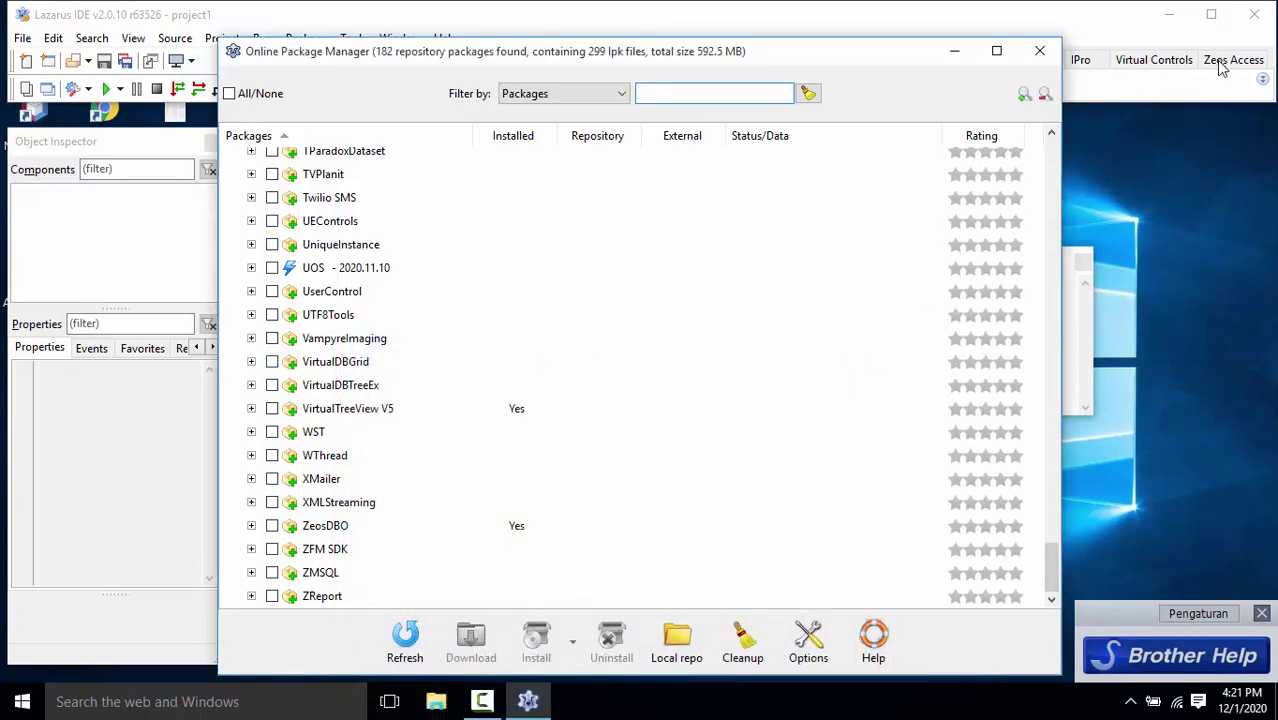
Install the ZReport package from the repository, resolving all dependencies, rebuild Lazarus with the Normal IDE profile and dismiss the antivirus notice
{"action": "mouse_move", "coordinate": [388, 420]}
{"action": "left_click", "coordinate": [272, 596]}
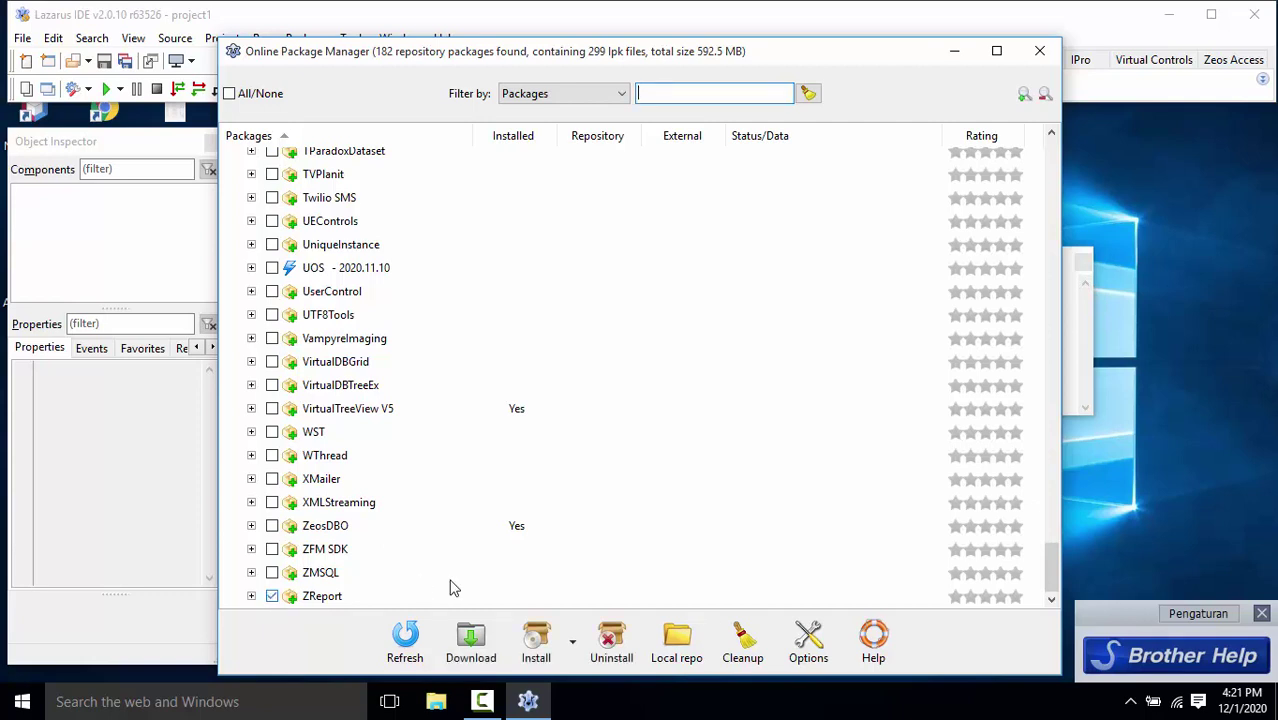
{"action": "left_click", "coordinate": [552, 668]}
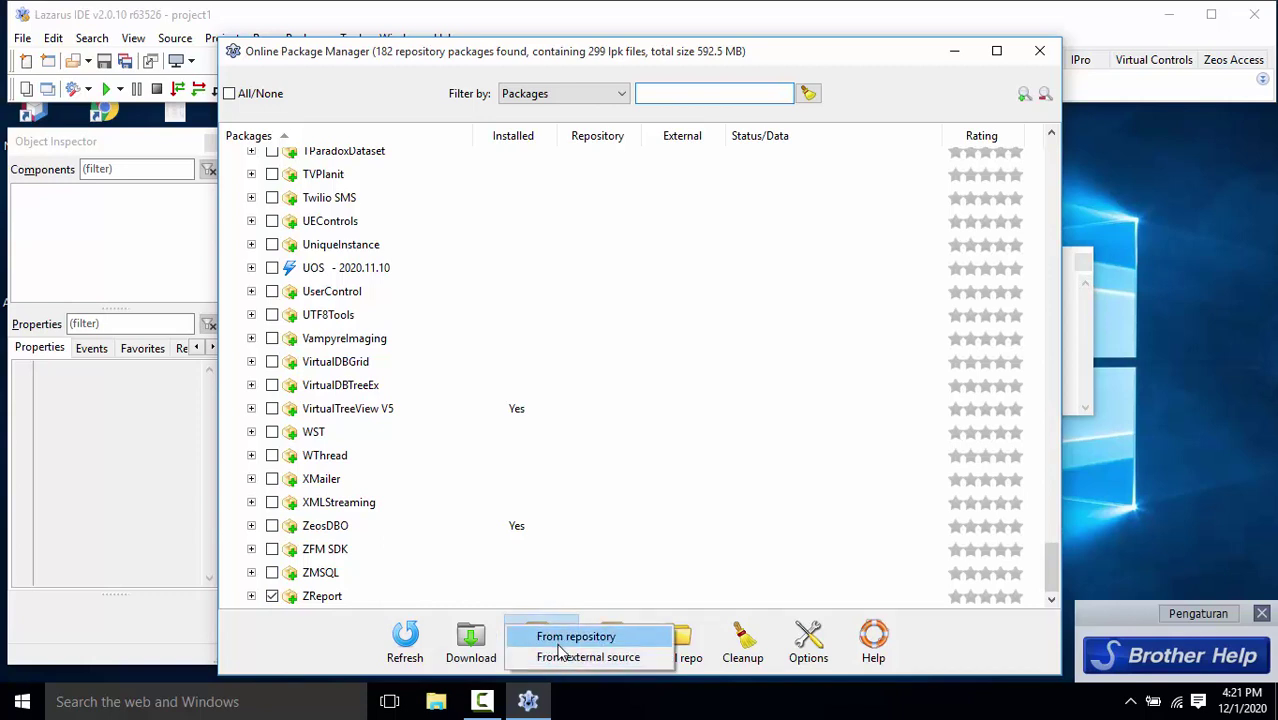
{"action": "left_click", "coordinate": [559, 644]}
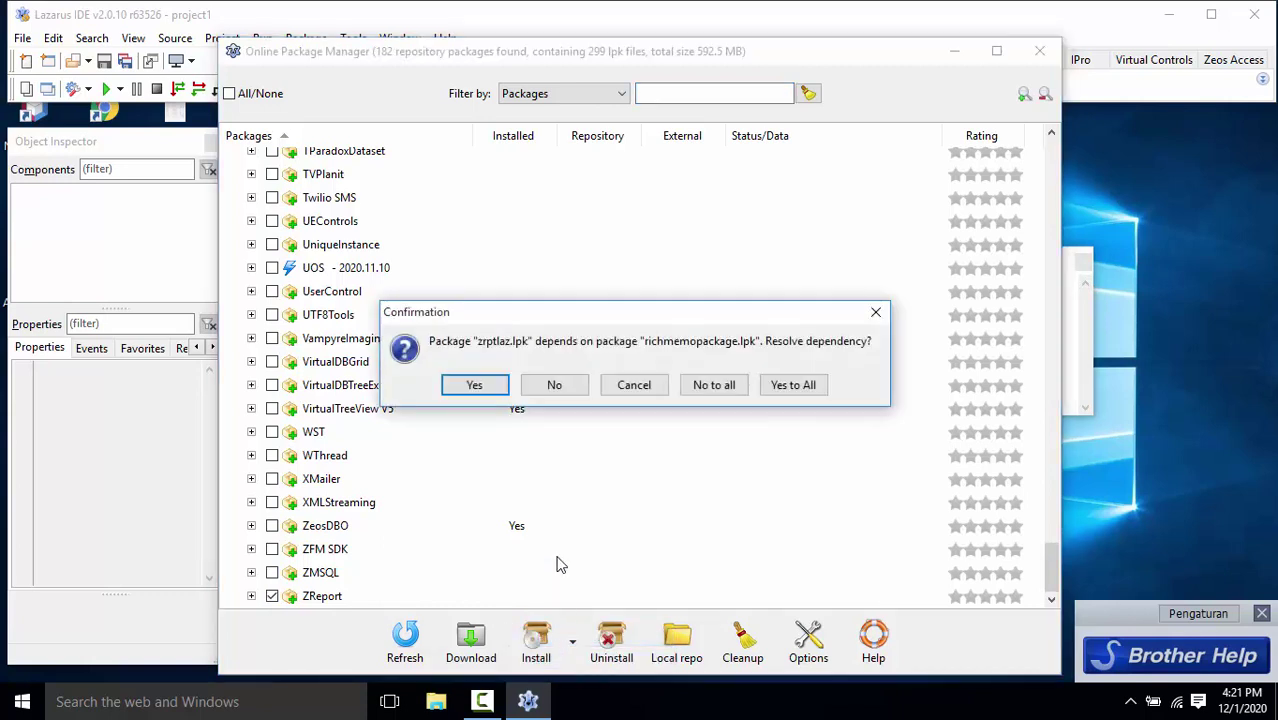
{"action": "left_click", "coordinate": [793, 390]}
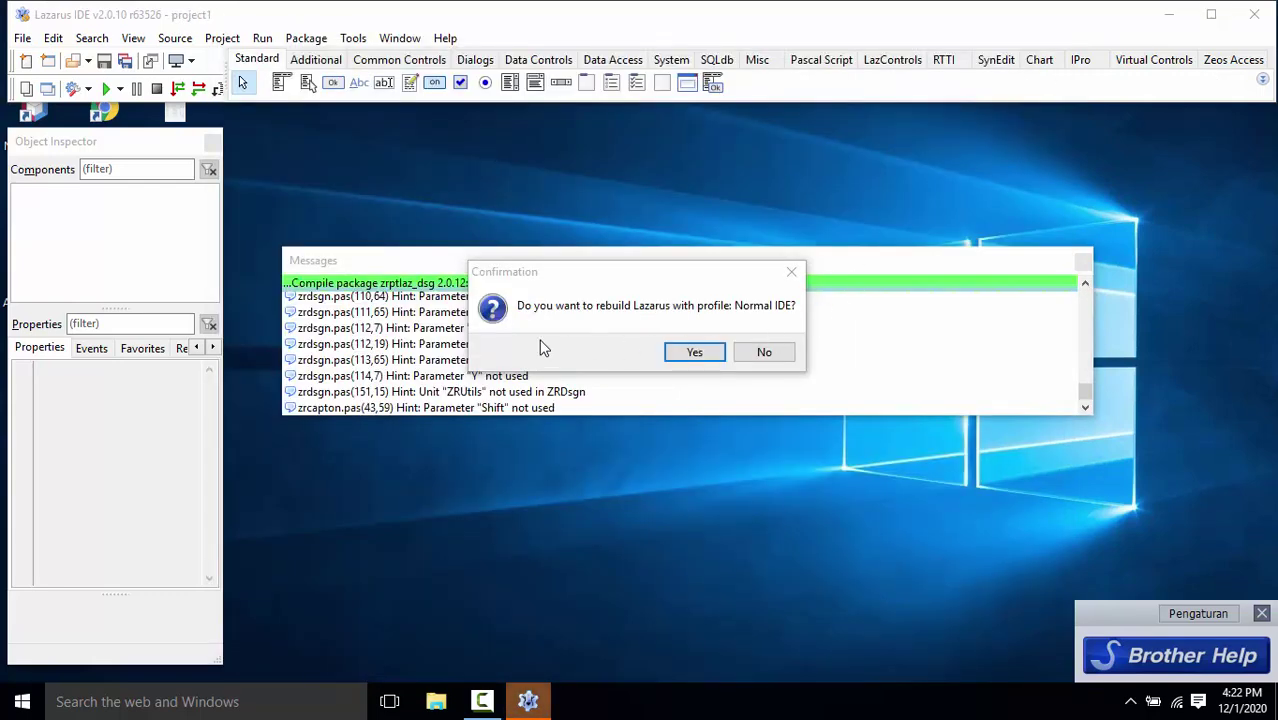
{"action": "left_click", "coordinate": [699, 352]}
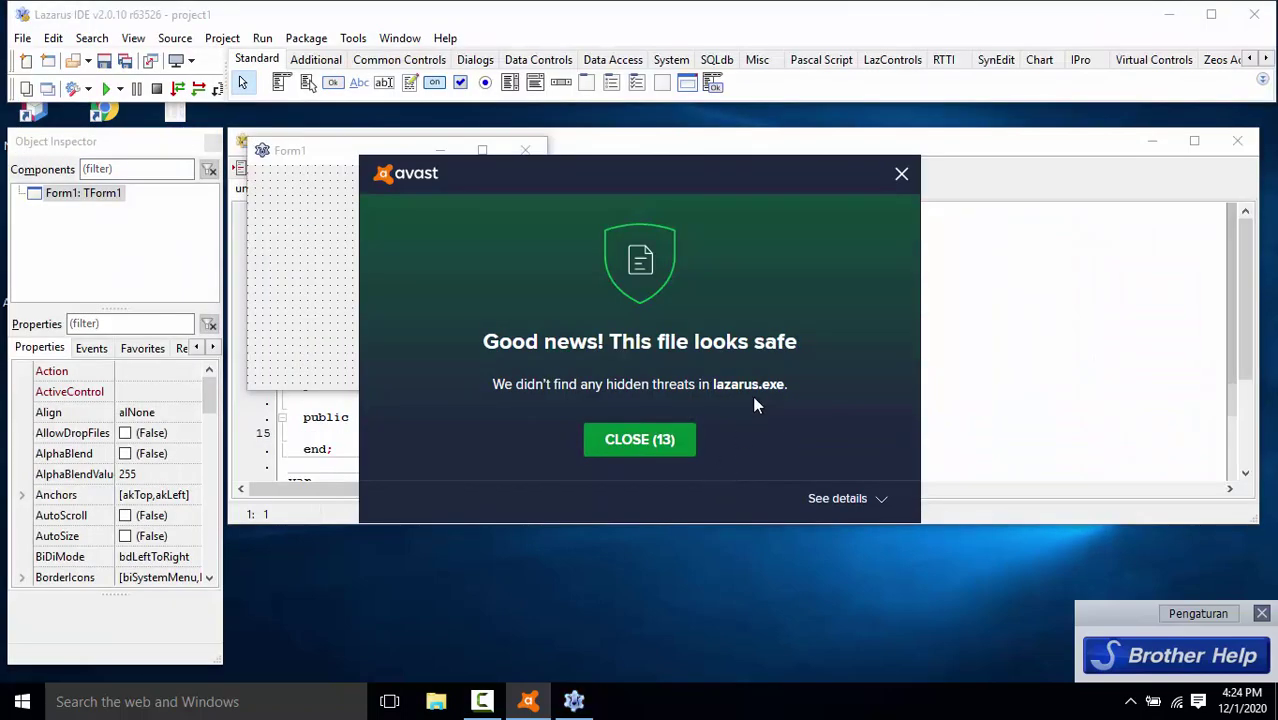
{"action": "left_click", "coordinate": [899, 176]}
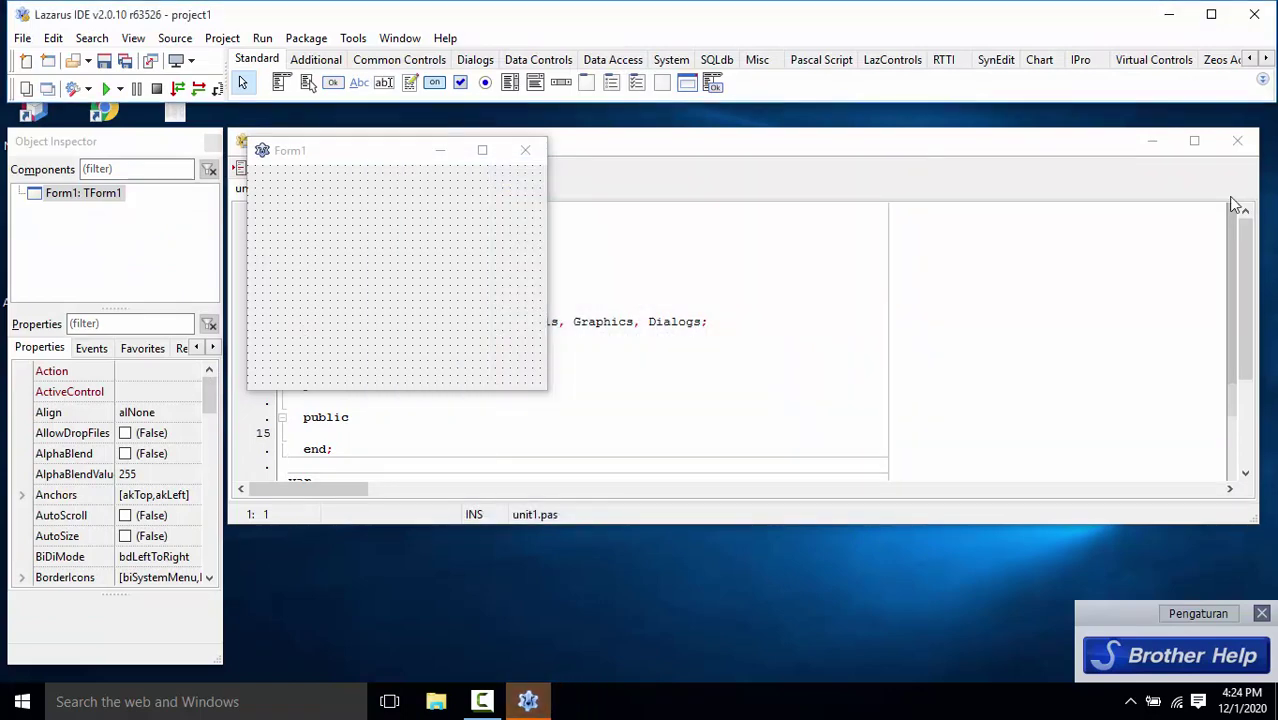
Place a TZReport component from the ZReport component set on Form1
{"action": "double_click", "coordinate": [1268, 60]}
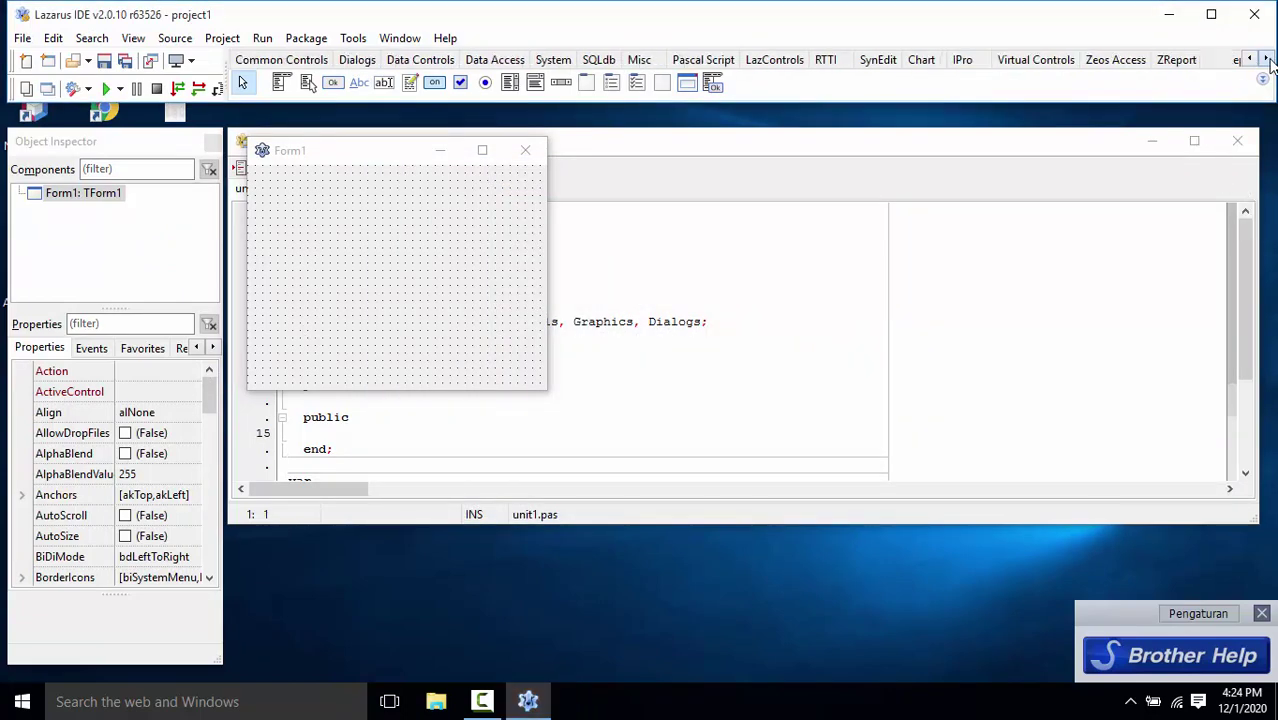
{"action": "left_click", "coordinate": [1182, 60]}
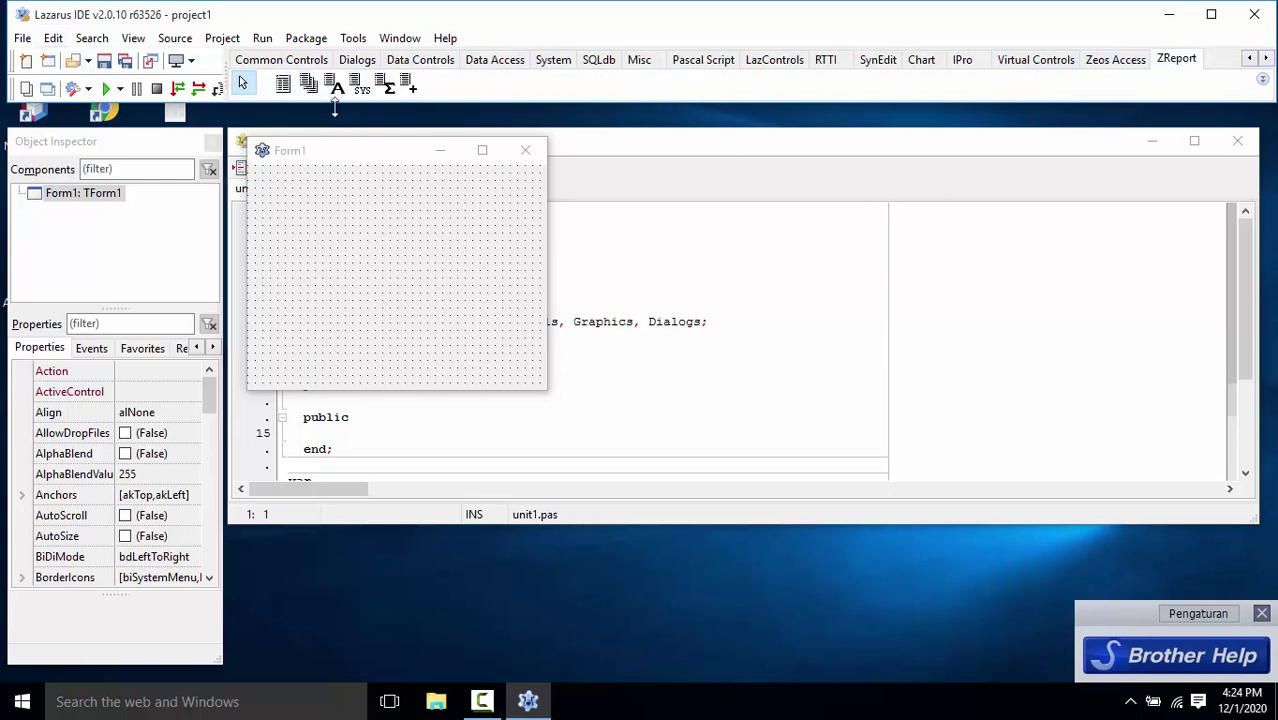
{"action": "left_click", "coordinate": [285, 87]}
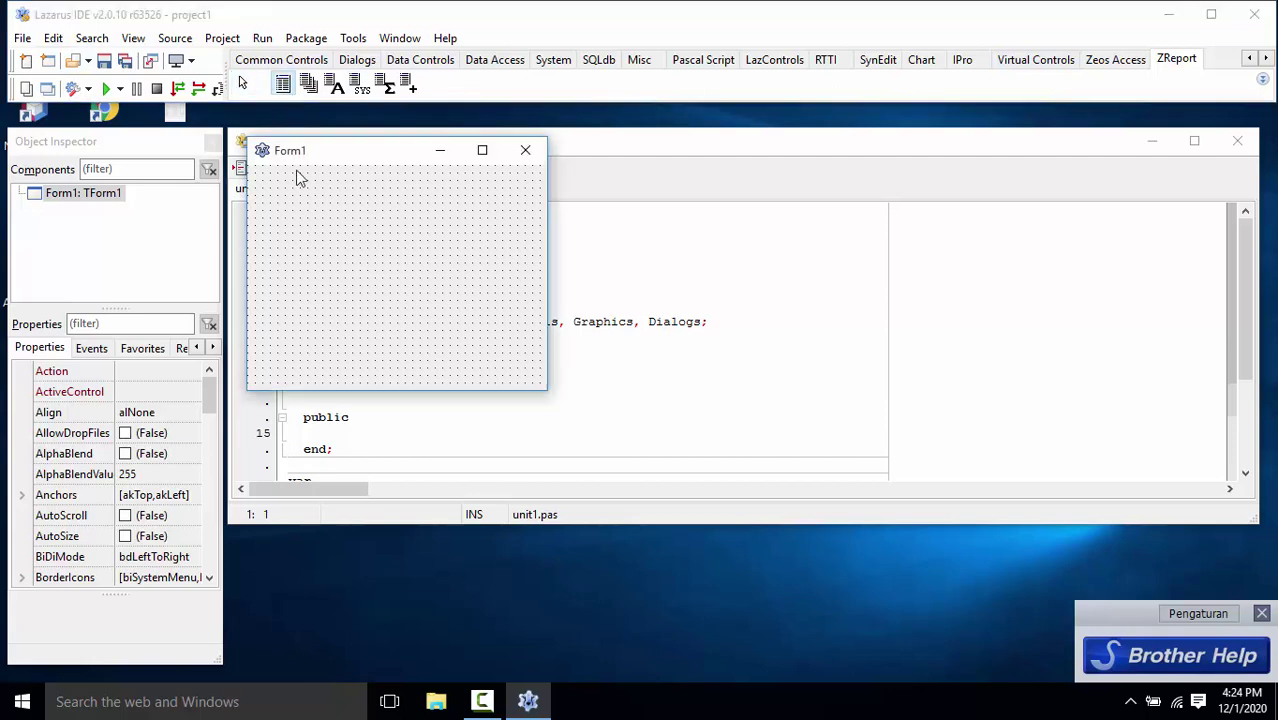
{"action": "left_click", "coordinate": [346, 211]}
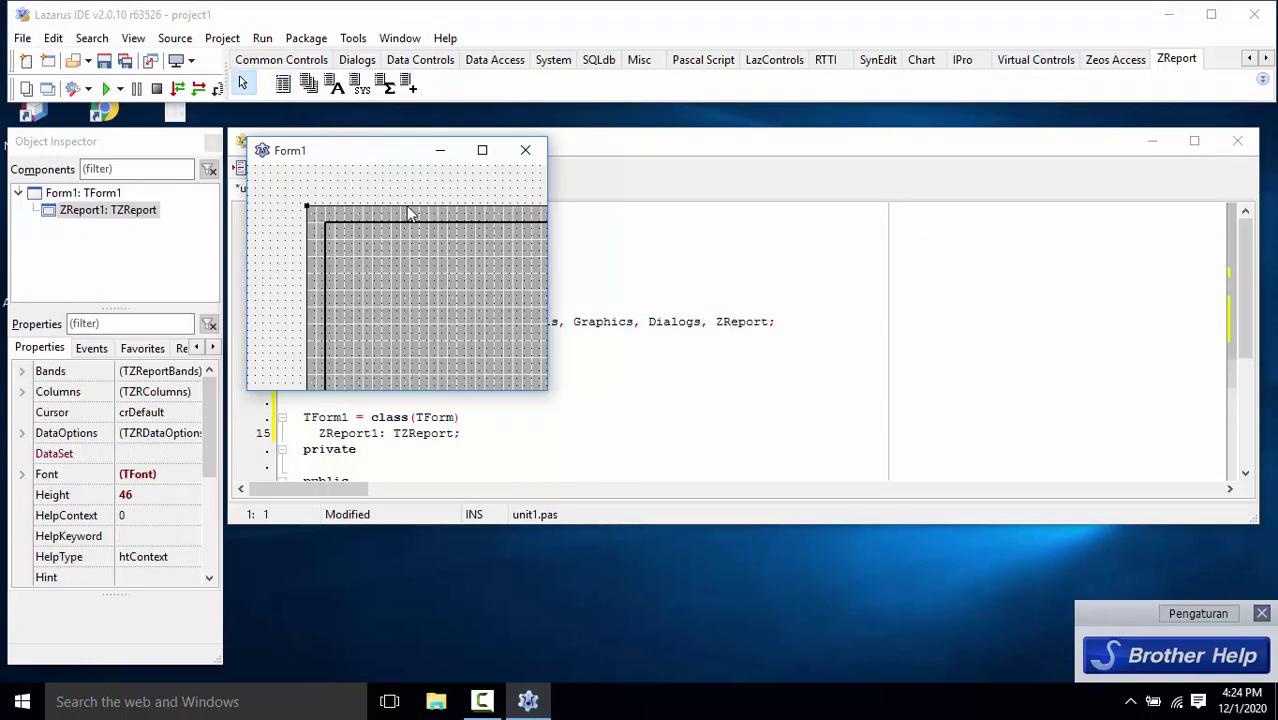
Widen Form1 to fit the whole report width and reposition the report near the form's upper middle
{"action": "left_click_drag", "start_coordinate": [408, 214], "coordinate": [370, 188]}
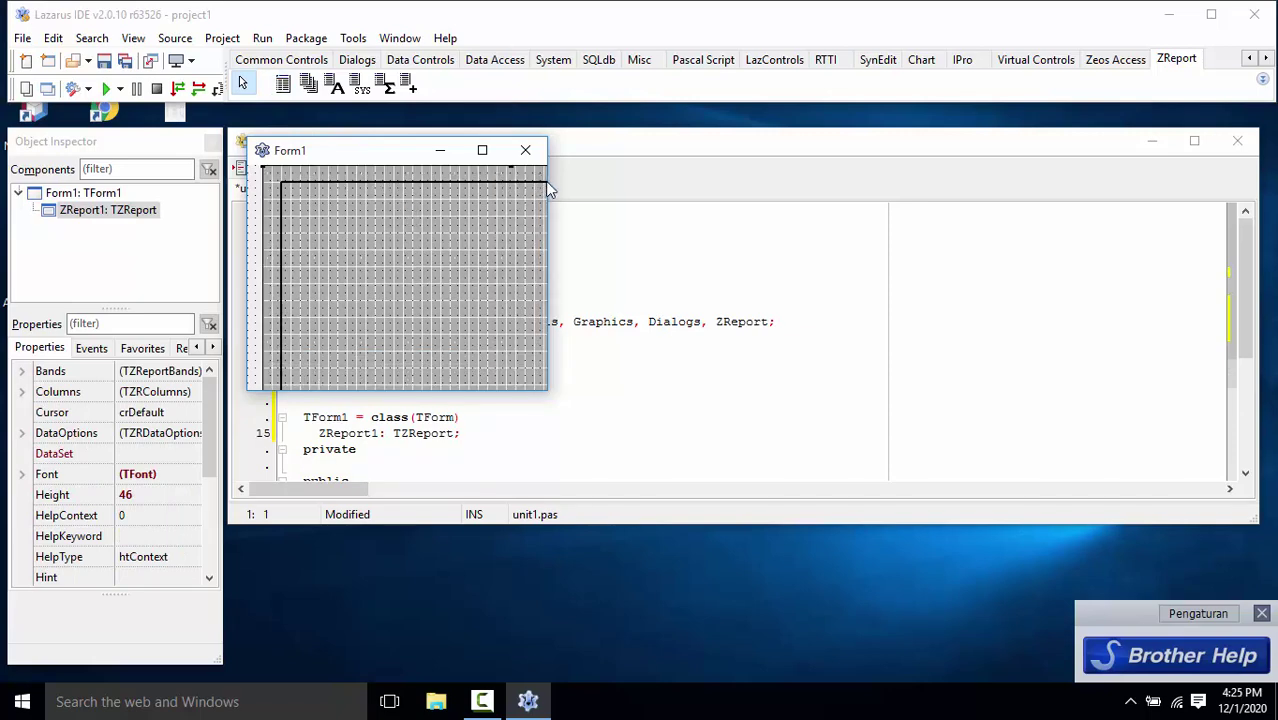
{"action": "left_click_drag", "start_coordinate": [548, 189], "coordinate": [1030, 224]}
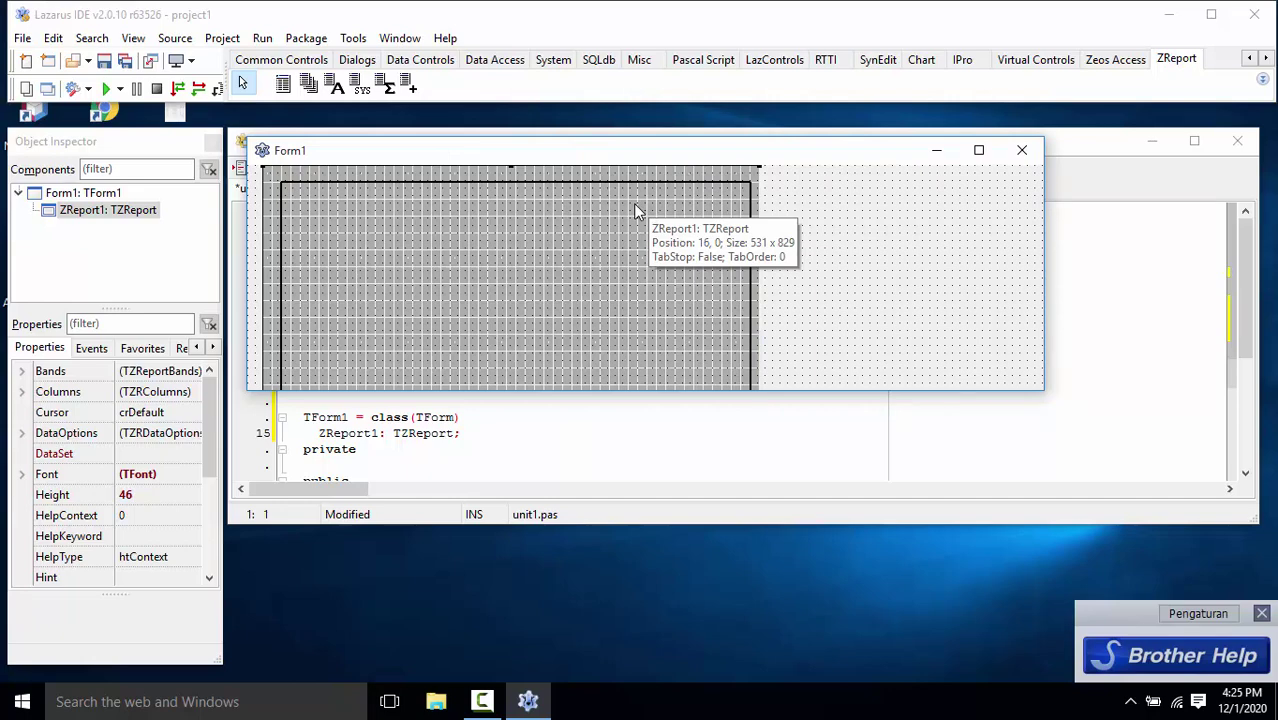
{"action": "left_click_drag", "start_coordinate": [638, 215], "coordinate": [684, 261]}
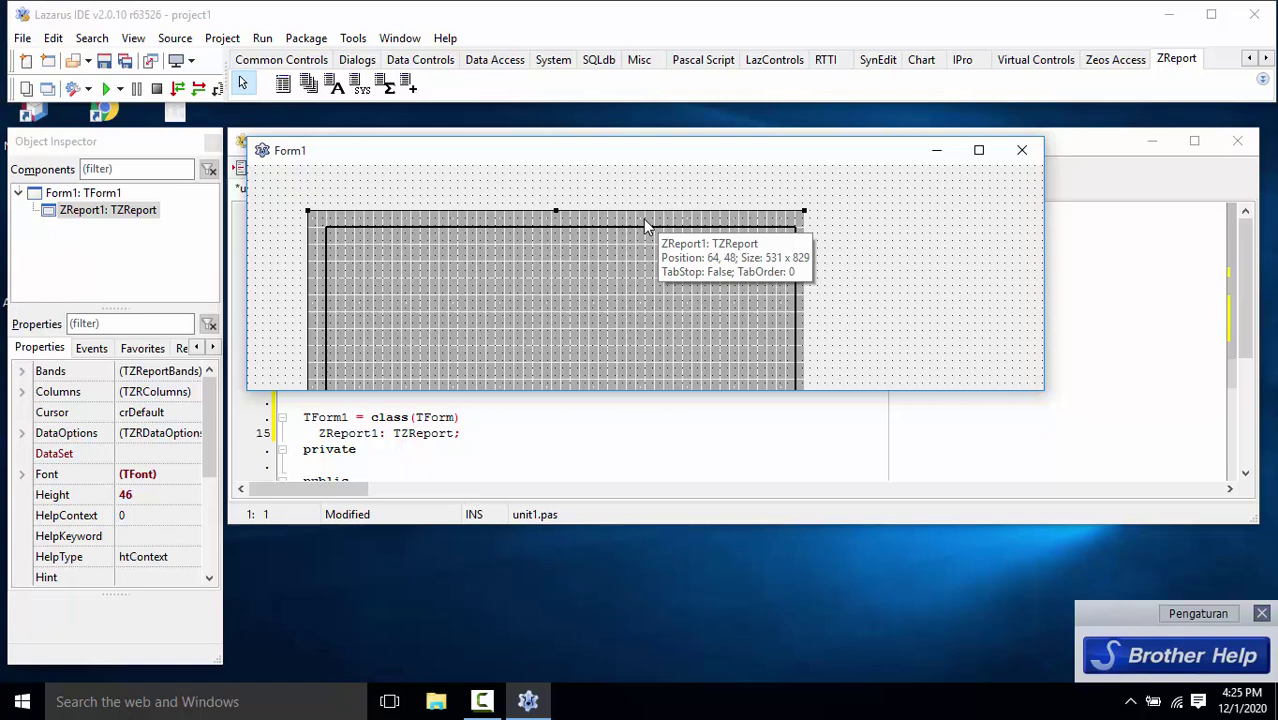
{"action": "left_click_drag", "start_coordinate": [643, 219], "coordinate": [727, 193]}
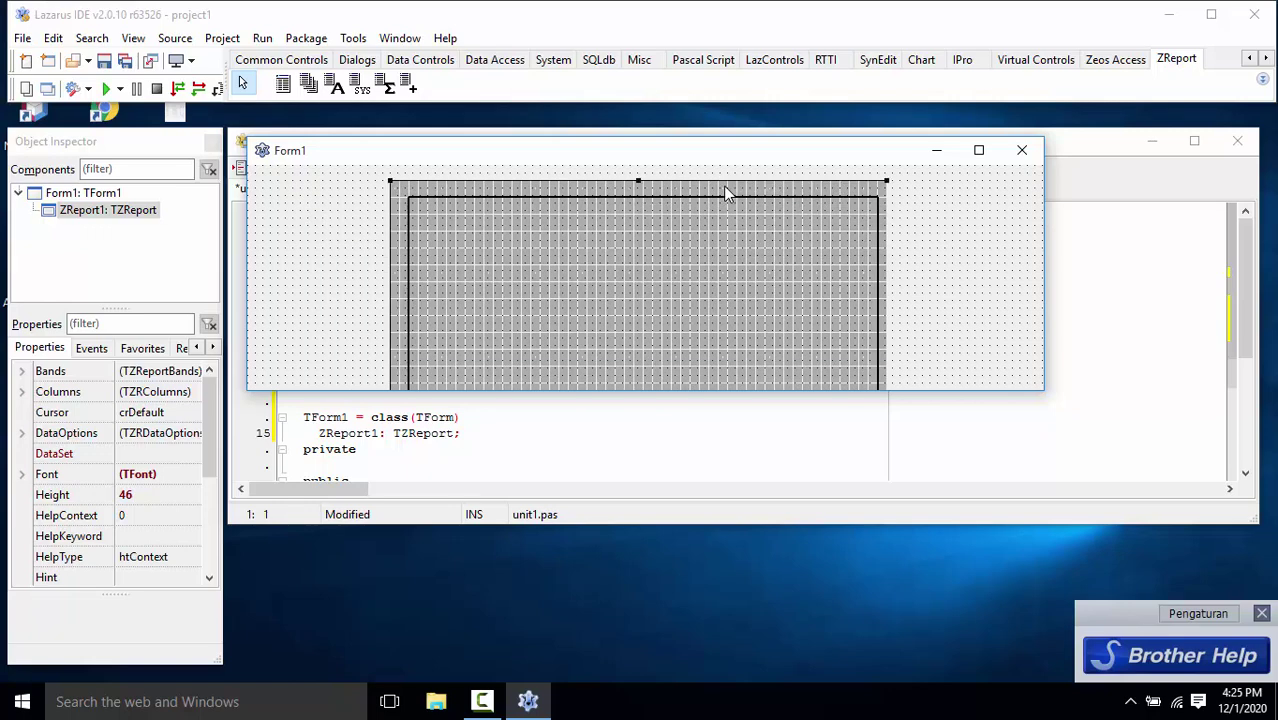
View the bands and groups editor of the ZReport1 component and close it
{"action": "double_click", "coordinate": [727, 193]}
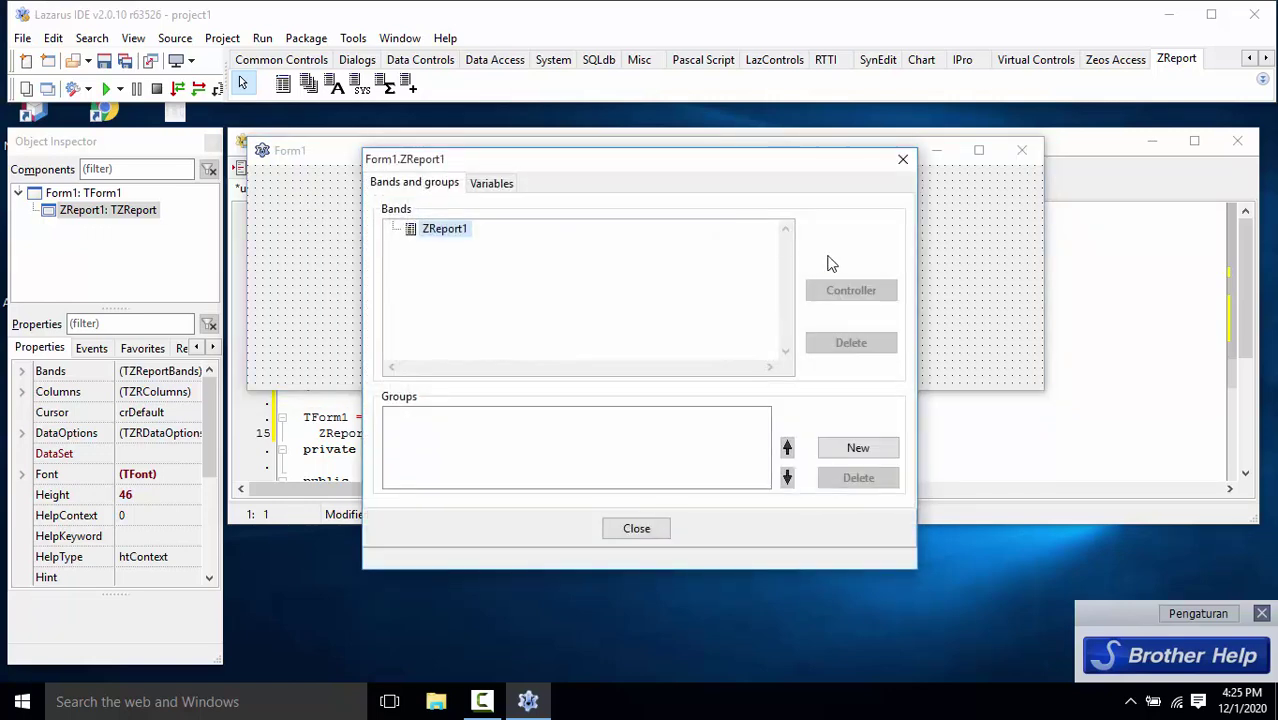
{"action": "left_click", "coordinate": [901, 160]}
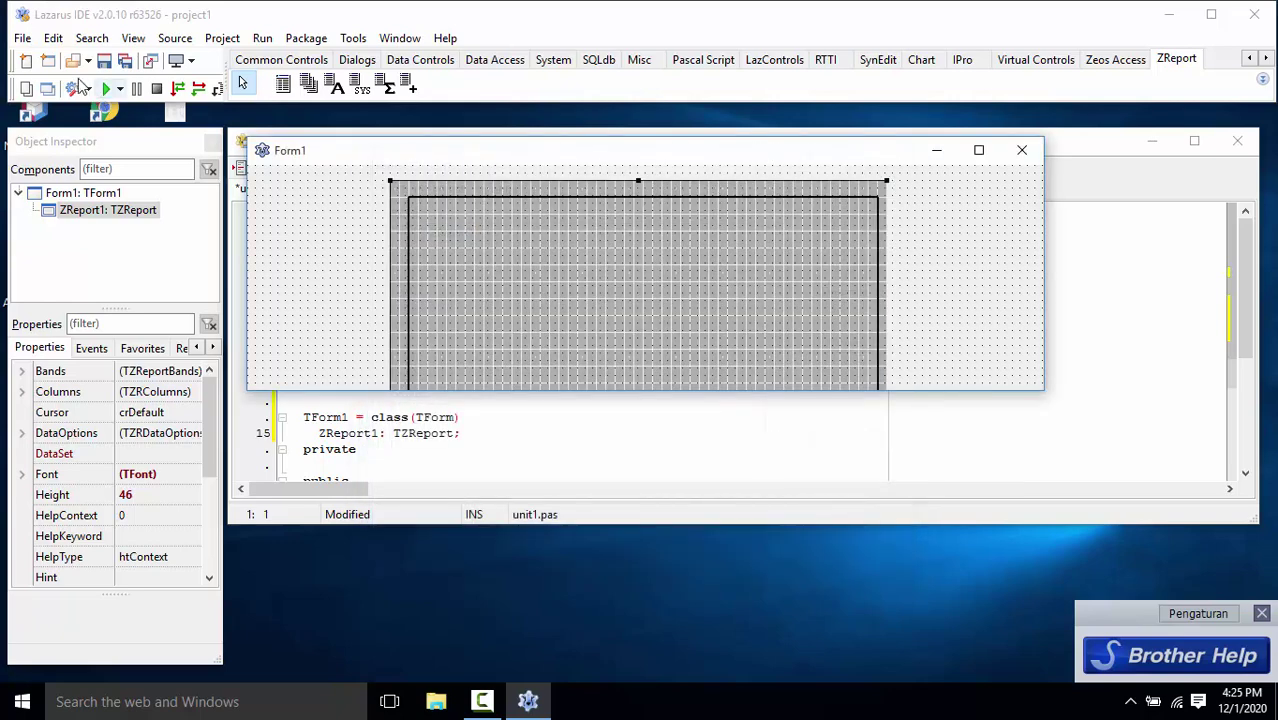
Close all open files, discarding the changes to unit1
{"action": "left_click", "coordinate": [22, 40]}
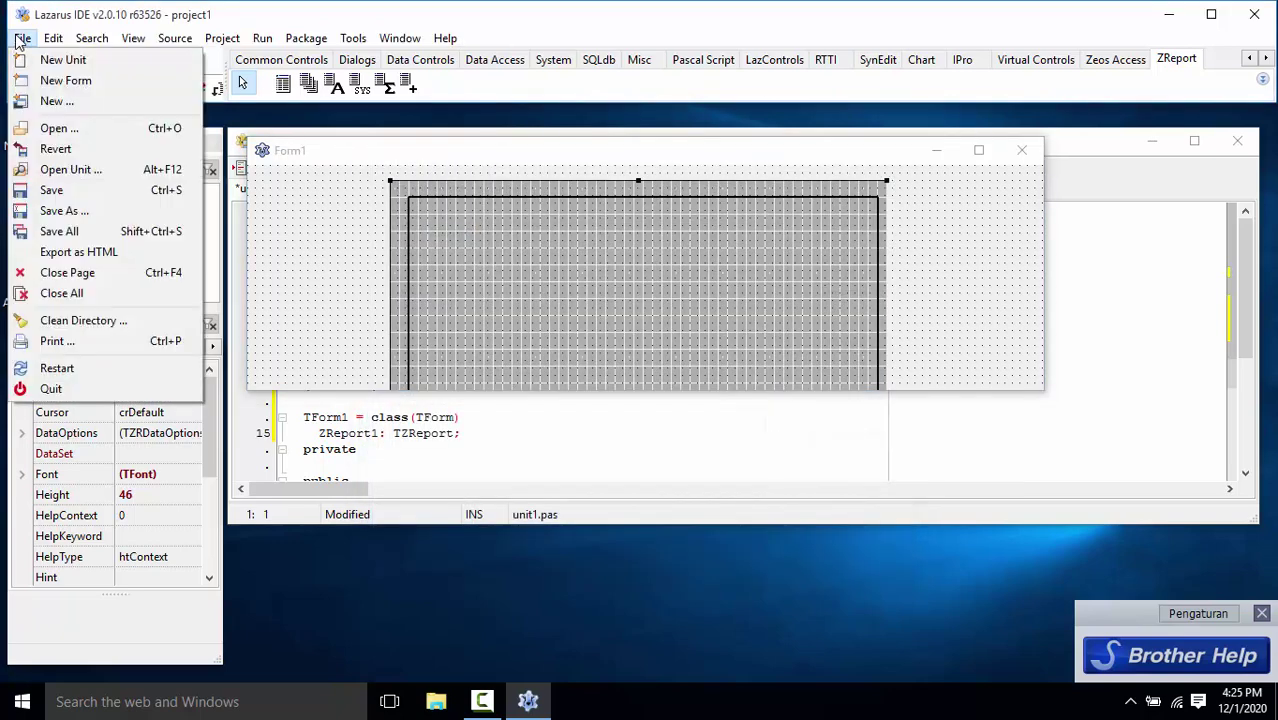
{"action": "left_click", "coordinate": [62, 294]}
{"action": "left_click", "coordinate": [712, 364]}
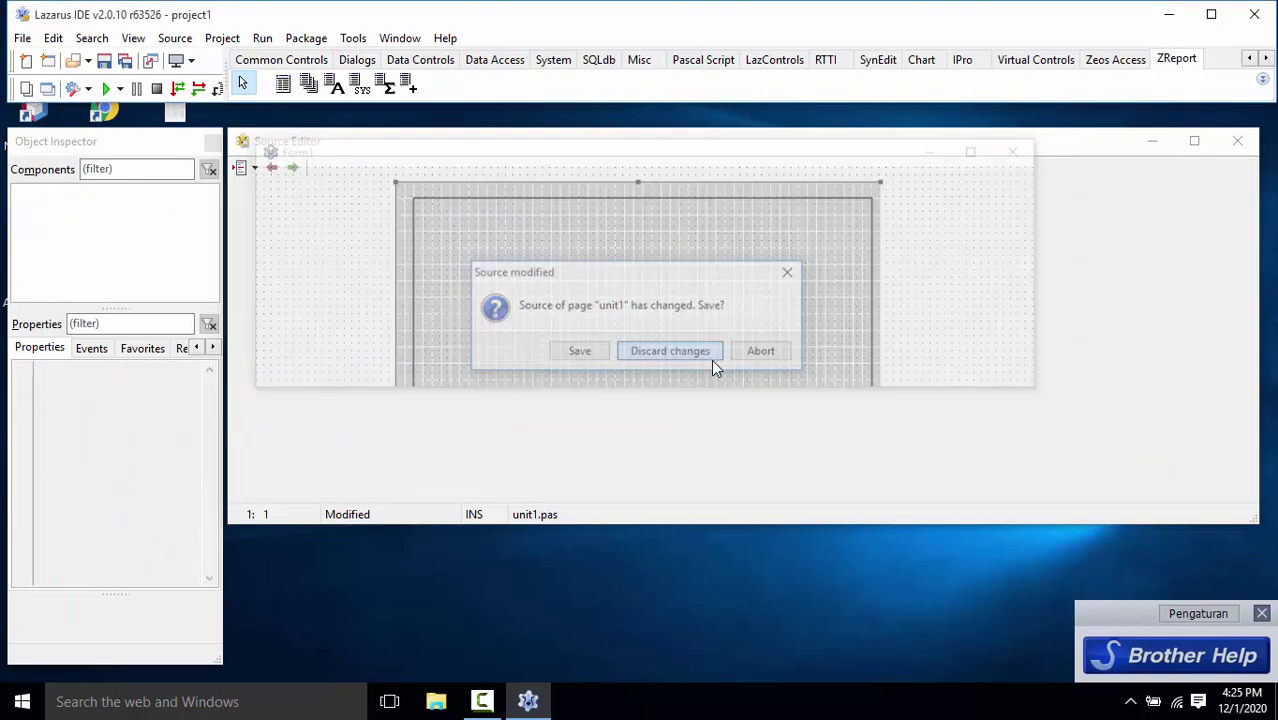
Browse the packages offered in the Online Package Manager's repository list again
{"action": "left_click", "coordinate": [306, 38]}
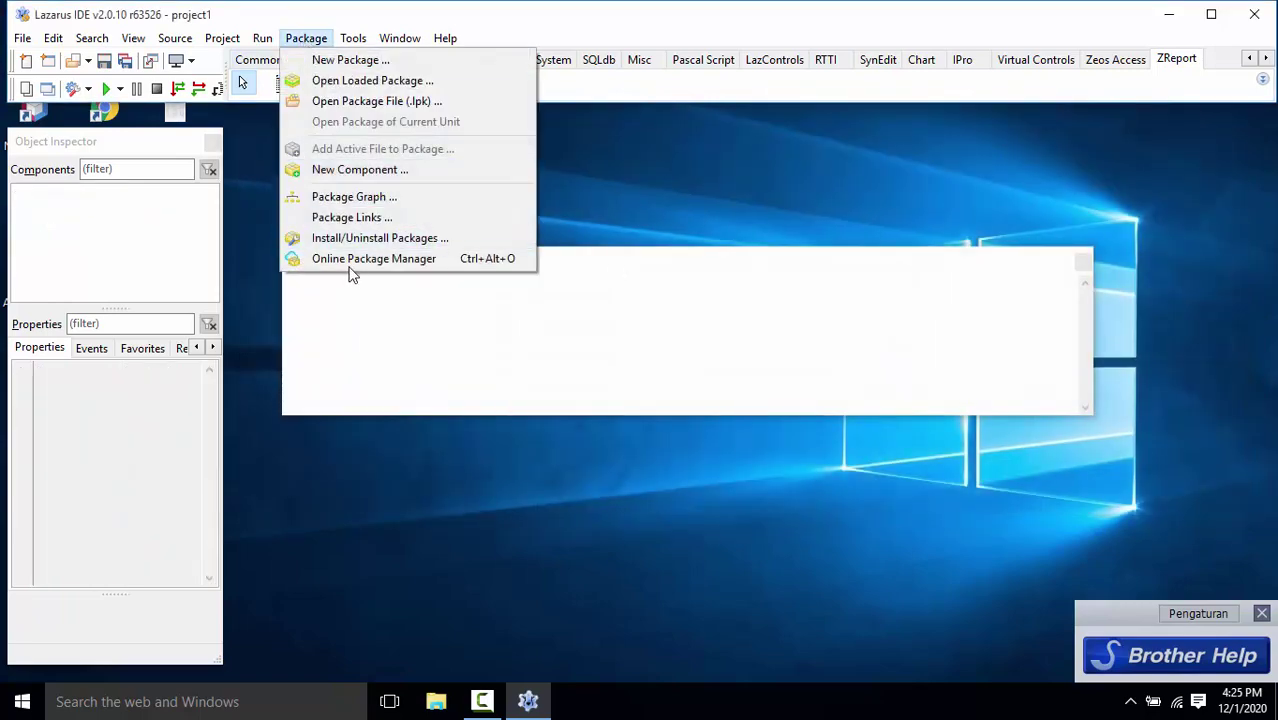
{"action": "left_click", "coordinate": [351, 264]}
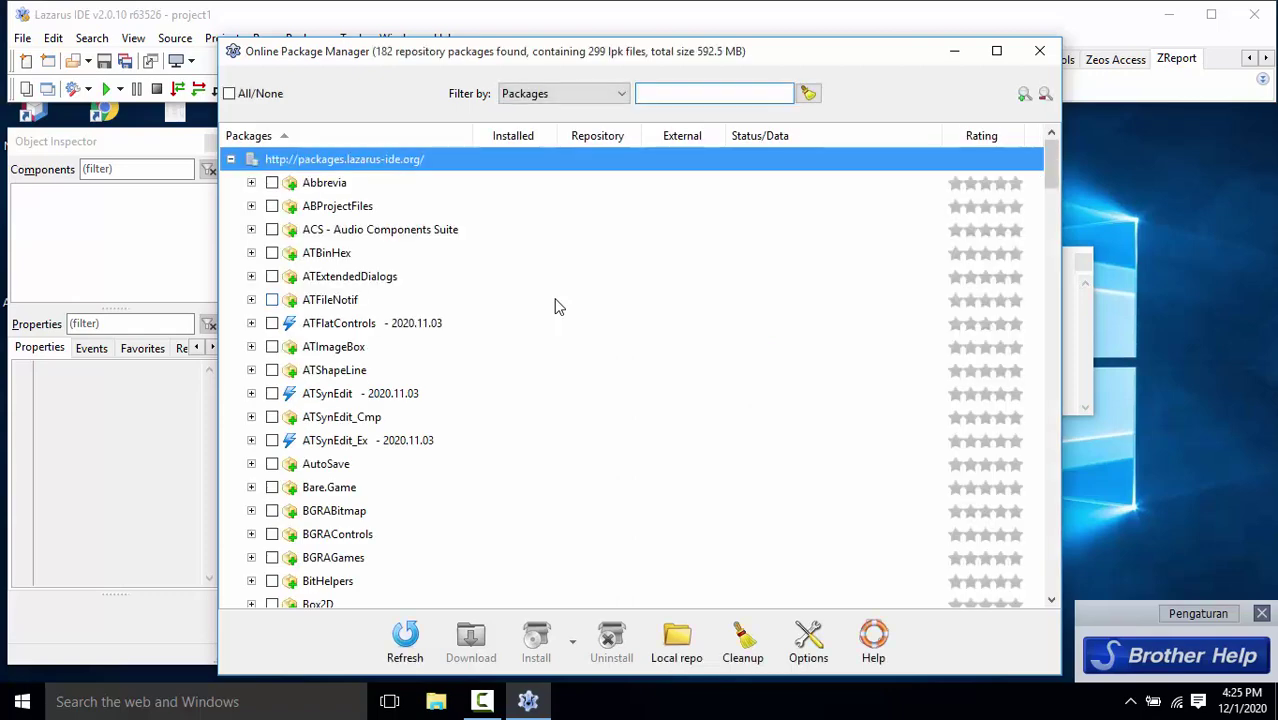
{"action": "scroll", "coordinate": [535, 315], "scroll_direction": "down", "scroll_amount": 20}
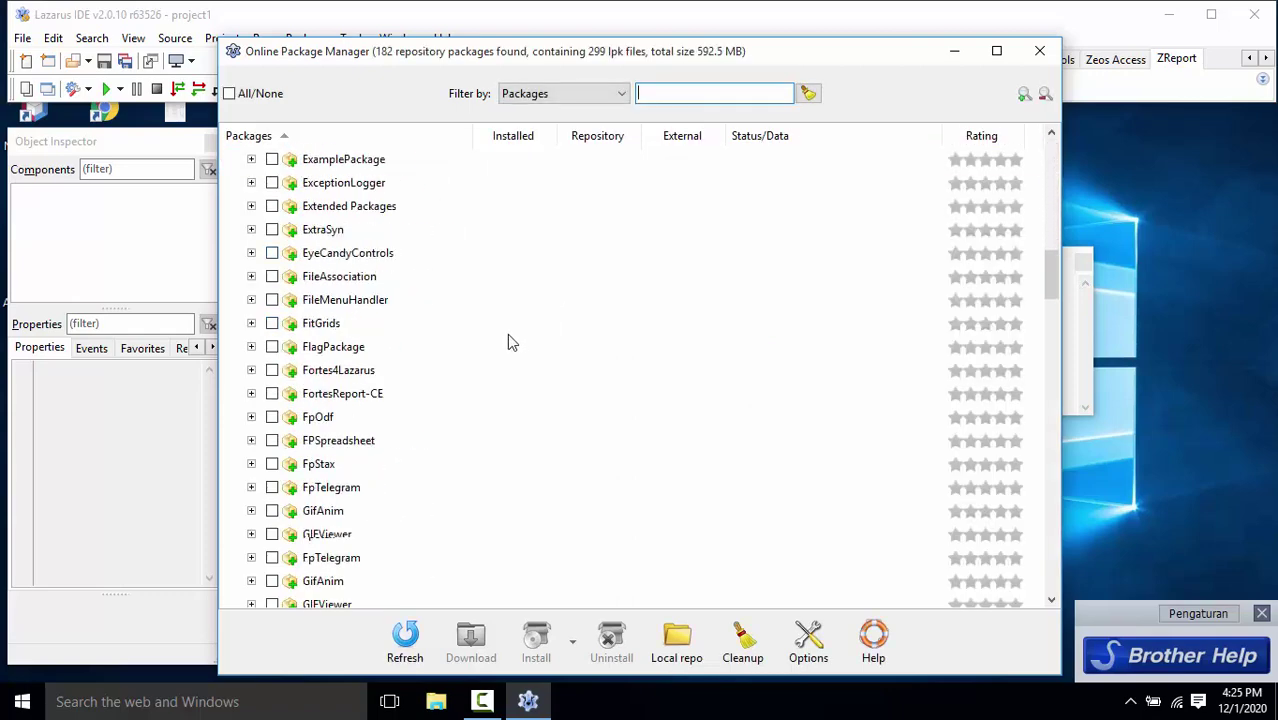
{"action": "scroll", "coordinate": [508, 342], "scroll_direction": "down", "scroll_amount": 6}
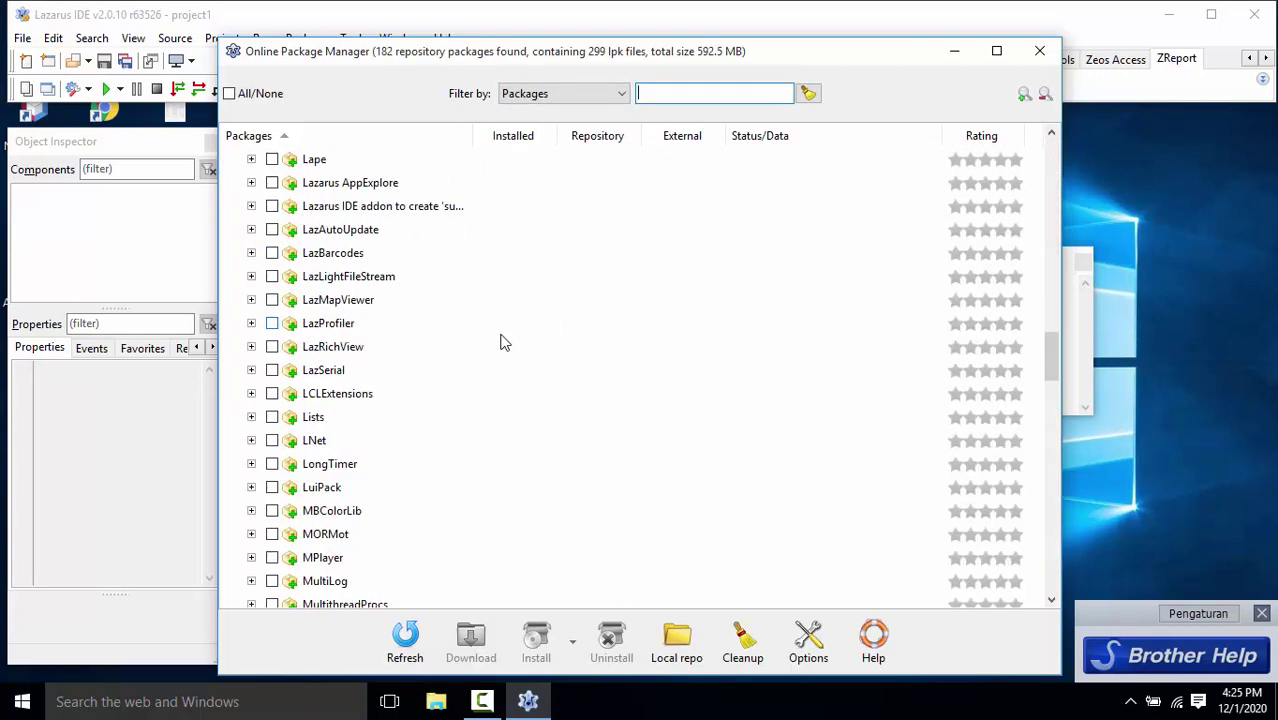
{"action": "scroll", "coordinate": [383, 415], "scroll_direction": "up", "scroll_amount": 20}
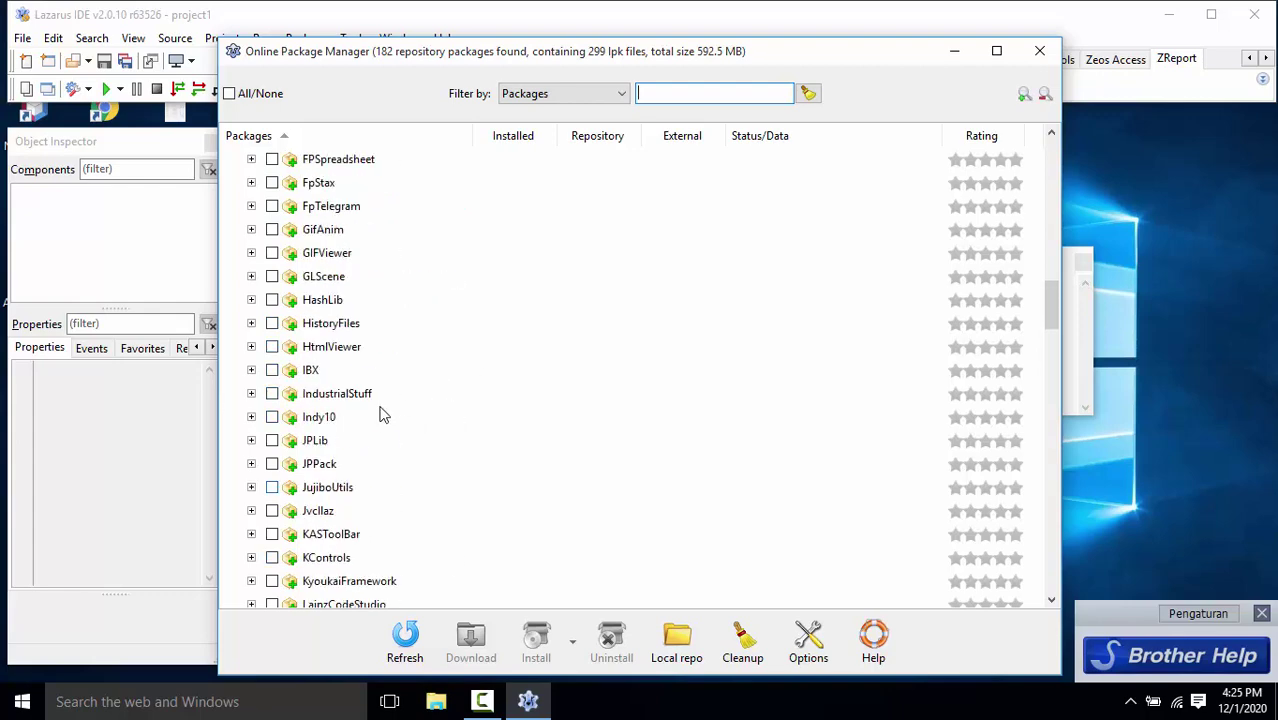
{"action": "scroll", "coordinate": [383, 415], "scroll_direction": "up", "scroll_amount": 2}
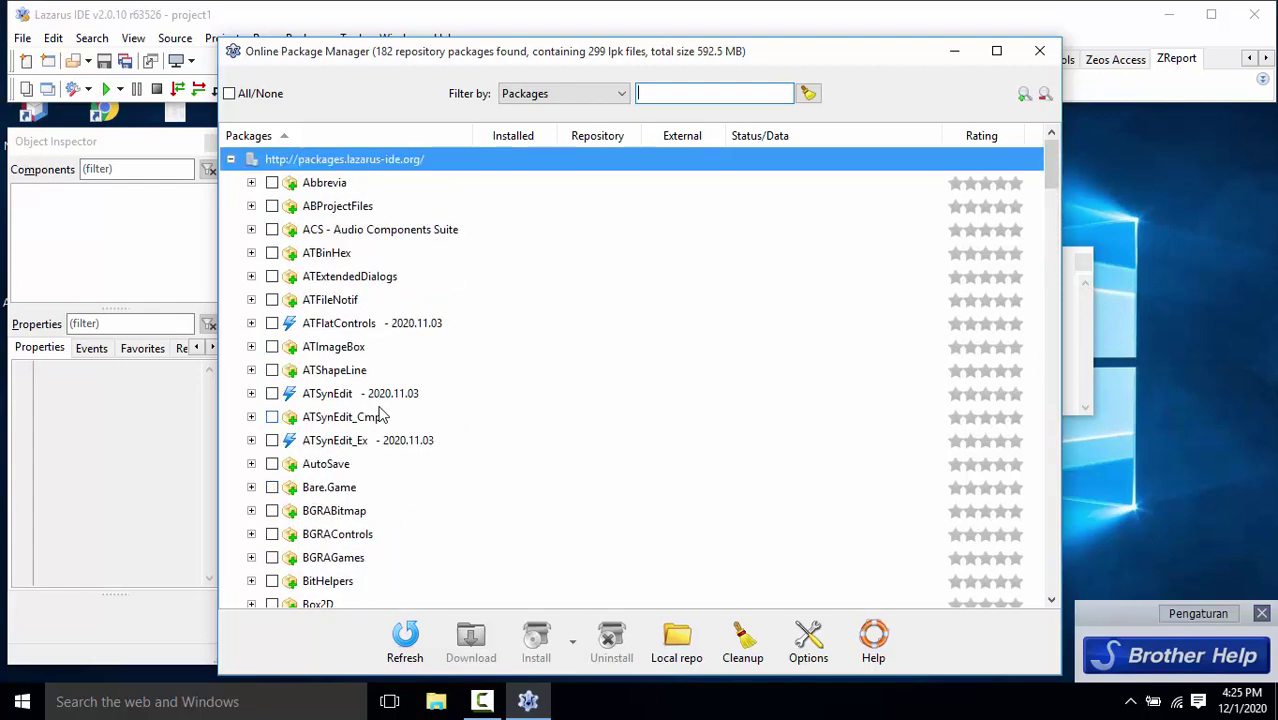
Look through the repository list to its end and back to LAMW, read LAMW's quick package information and close it
{"action": "scroll", "coordinate": [383, 525], "scroll_direction": "down", "scroll_amount": 3}
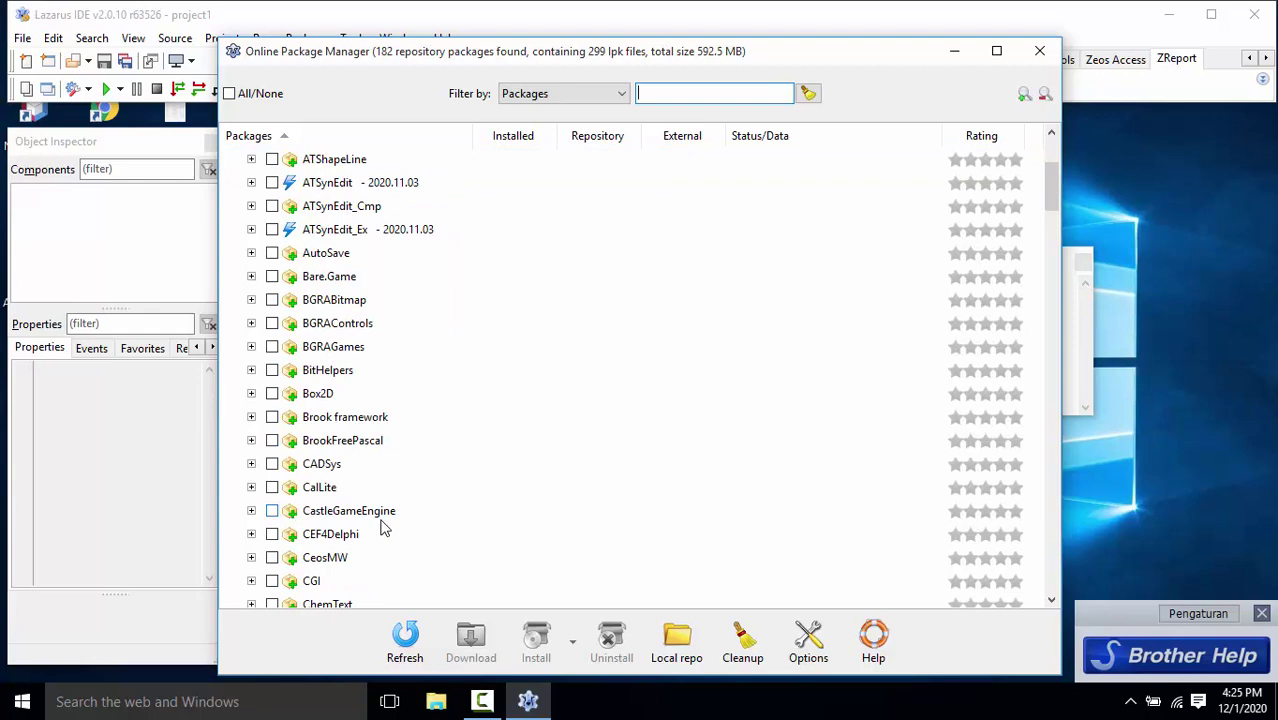
{"action": "scroll", "coordinate": [368, 512], "scroll_direction": "down", "scroll_amount": 15}
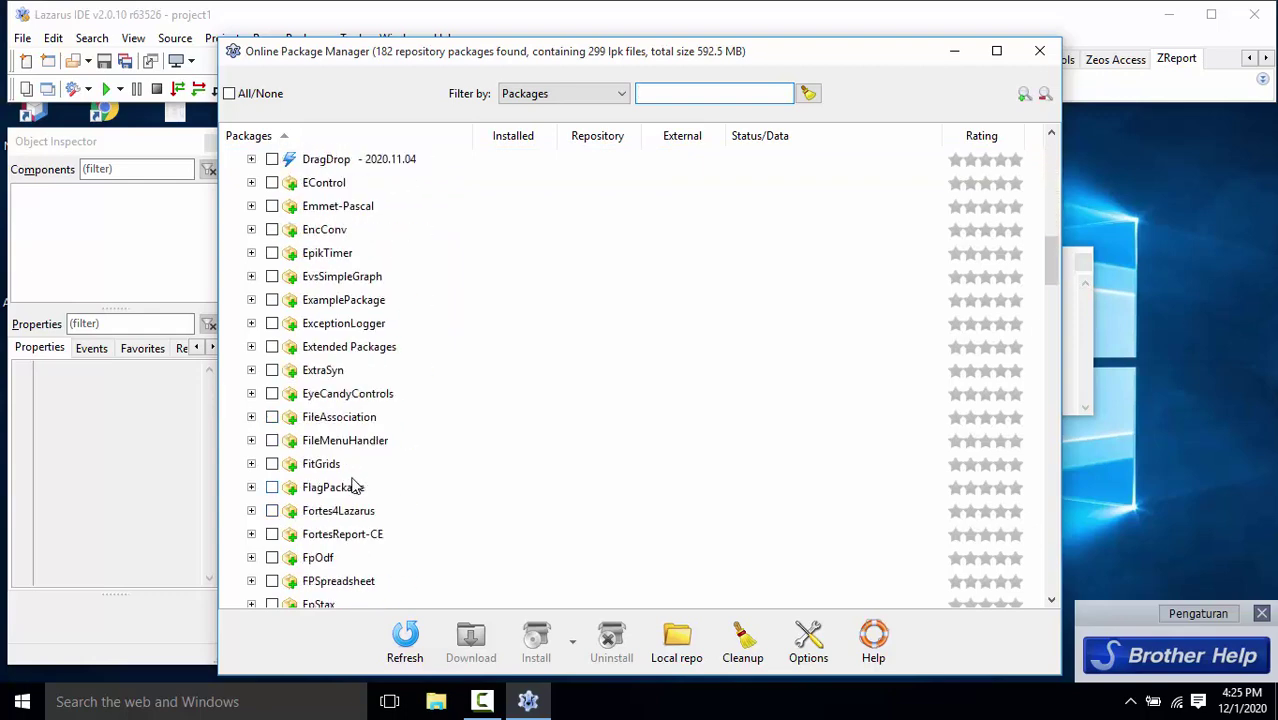
{"action": "scroll", "coordinate": [354, 486], "scroll_direction": "down", "scroll_amount": 15}
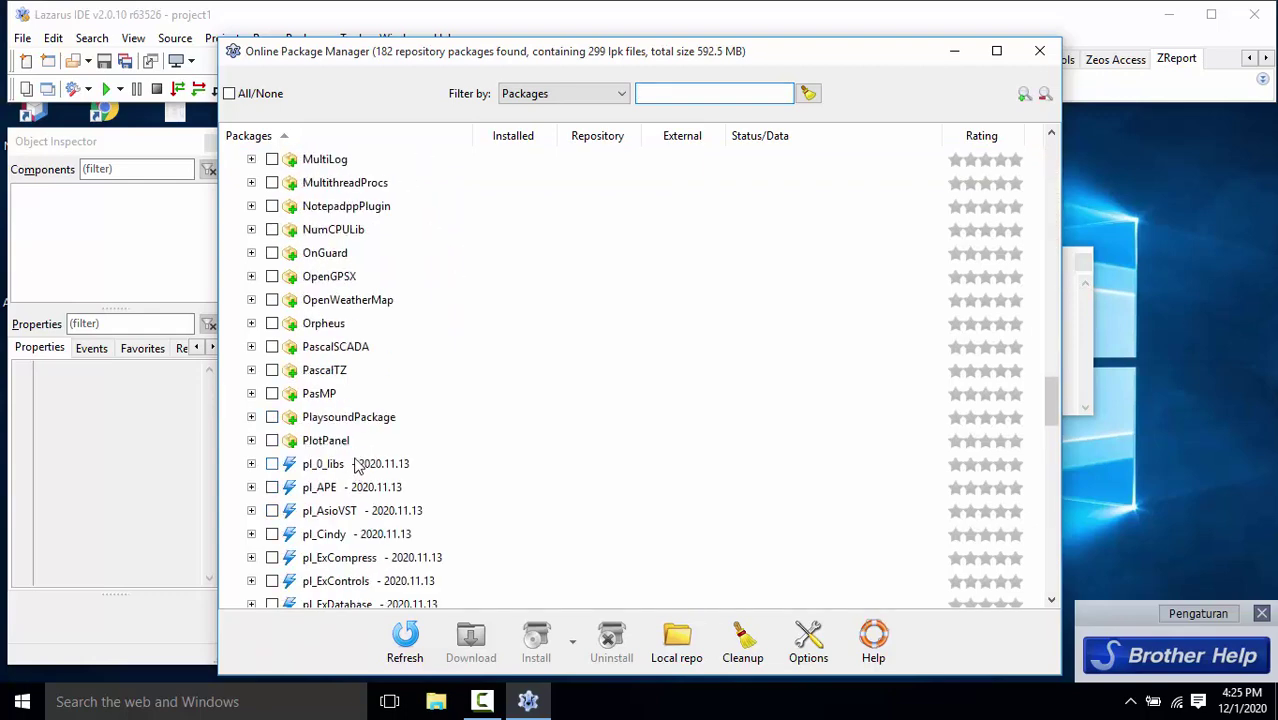
{"action": "scroll", "coordinate": [357, 470], "scroll_direction": "down", "scroll_amount": 7}
{"action": "scroll", "coordinate": [357, 465], "scroll_direction": "down", "scroll_amount": 20}
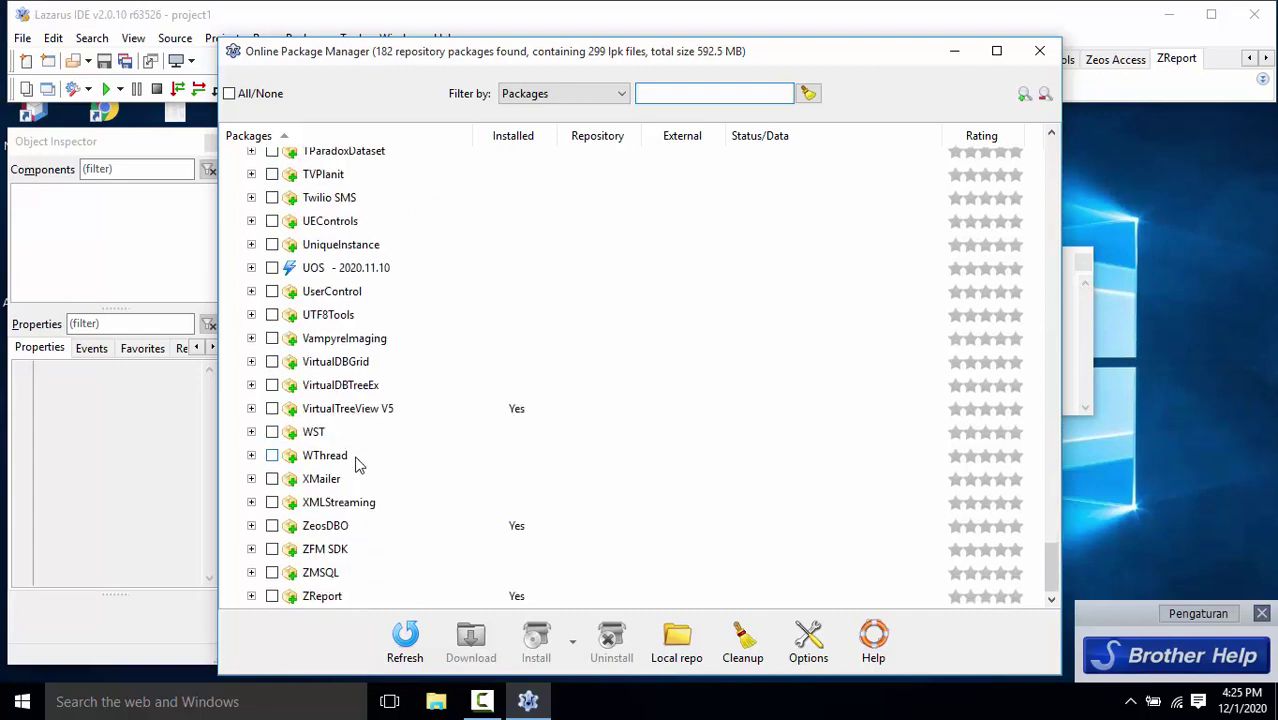
{"action": "scroll", "coordinate": [360, 508], "scroll_direction": "up", "scroll_amount": 6}
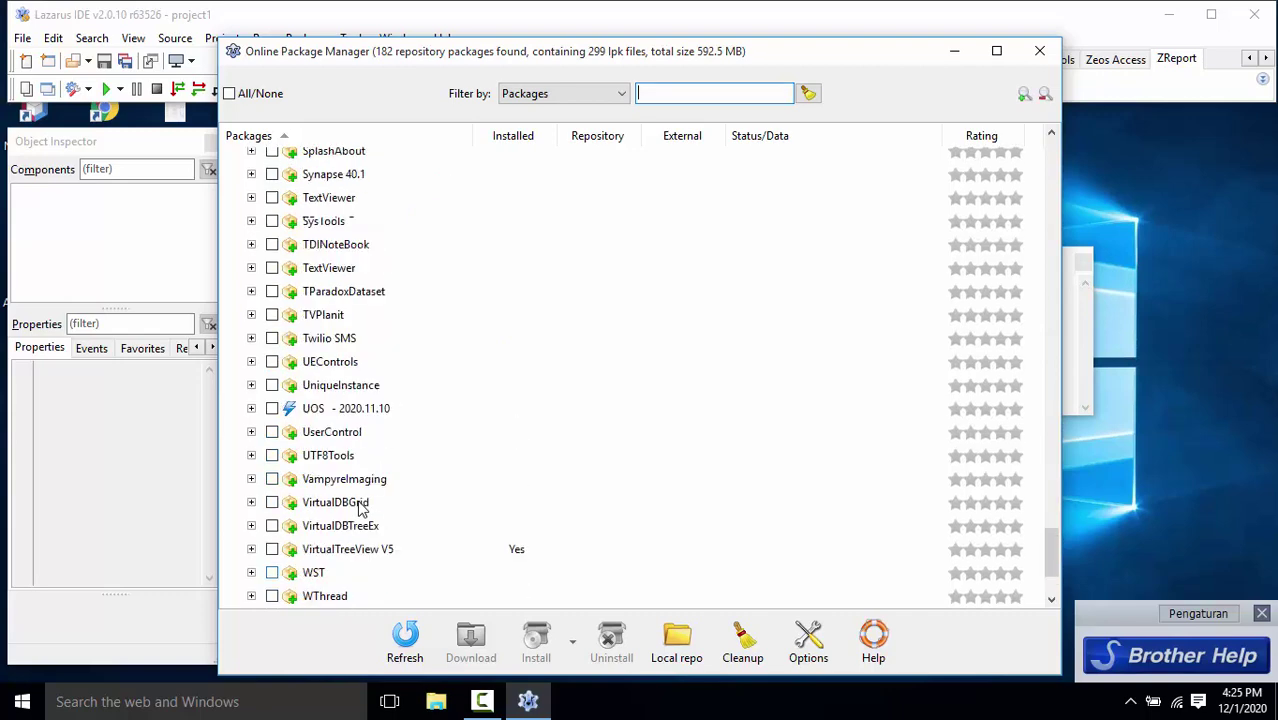
{"action": "scroll", "coordinate": [364, 506], "scroll_direction": "up", "scroll_amount": 20}
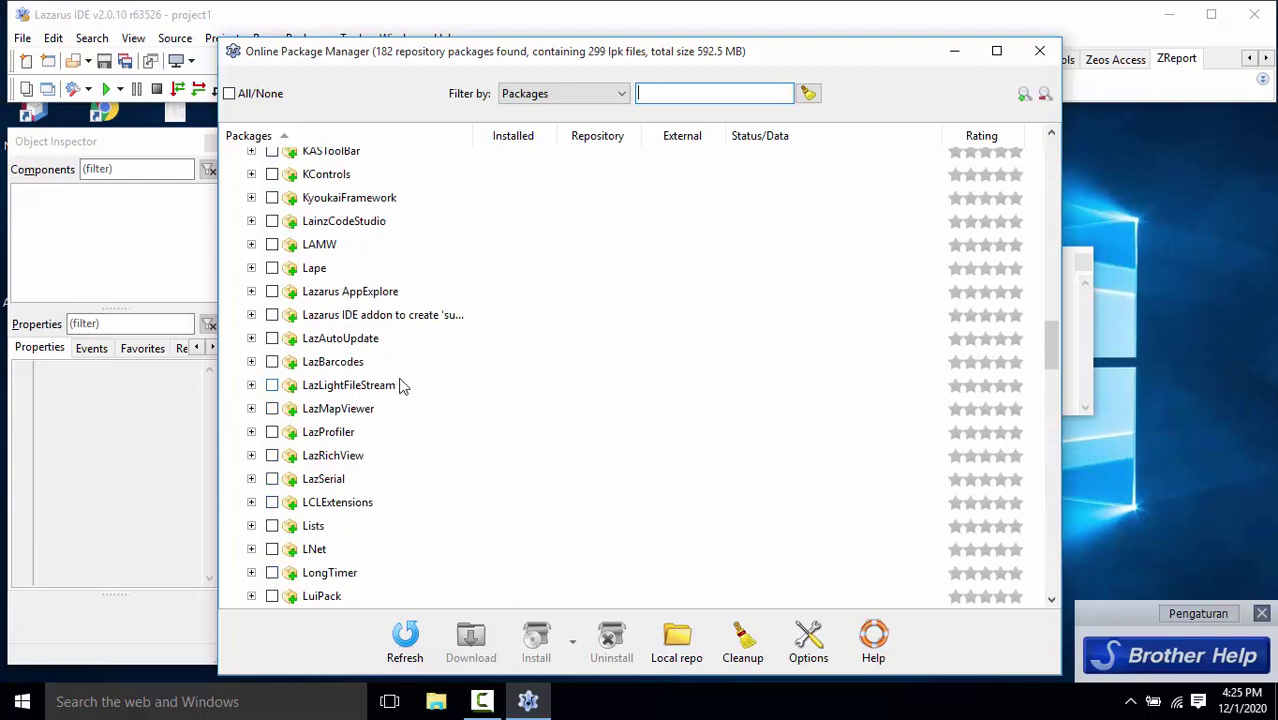
{"action": "mouse_move", "coordinate": [313, 252]}
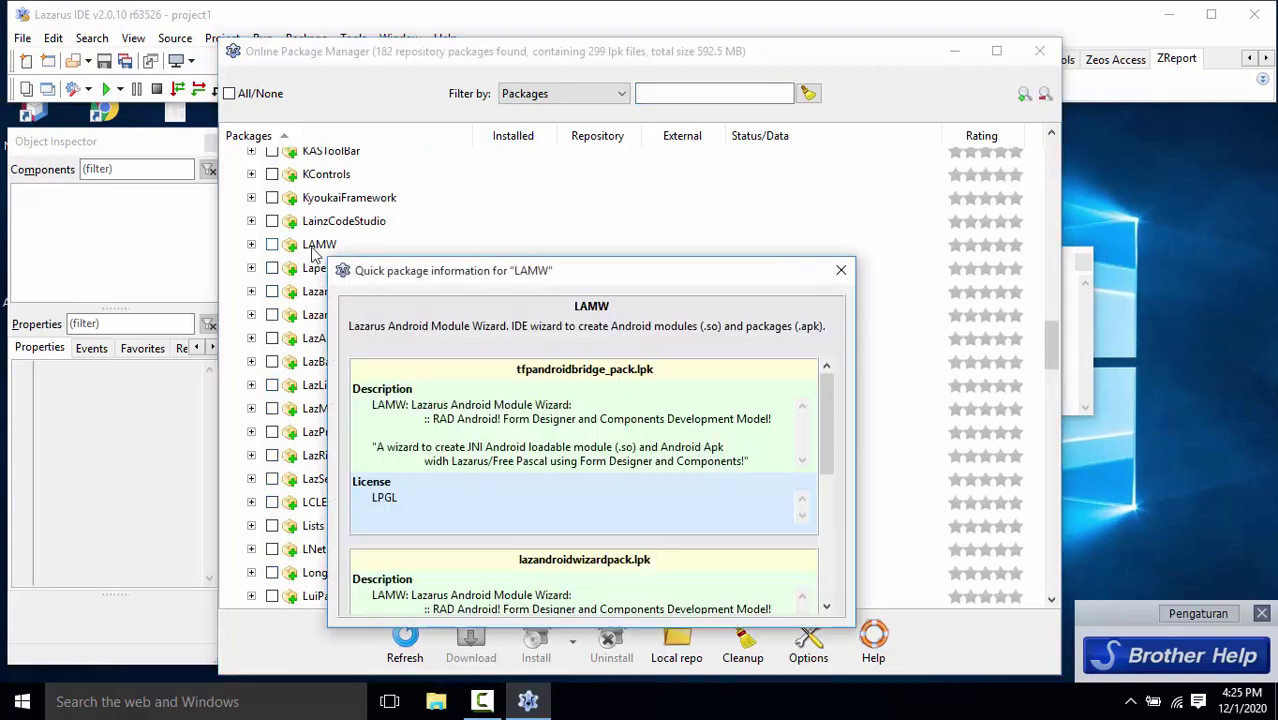
{"action": "left_click", "coordinate": [843, 271]}
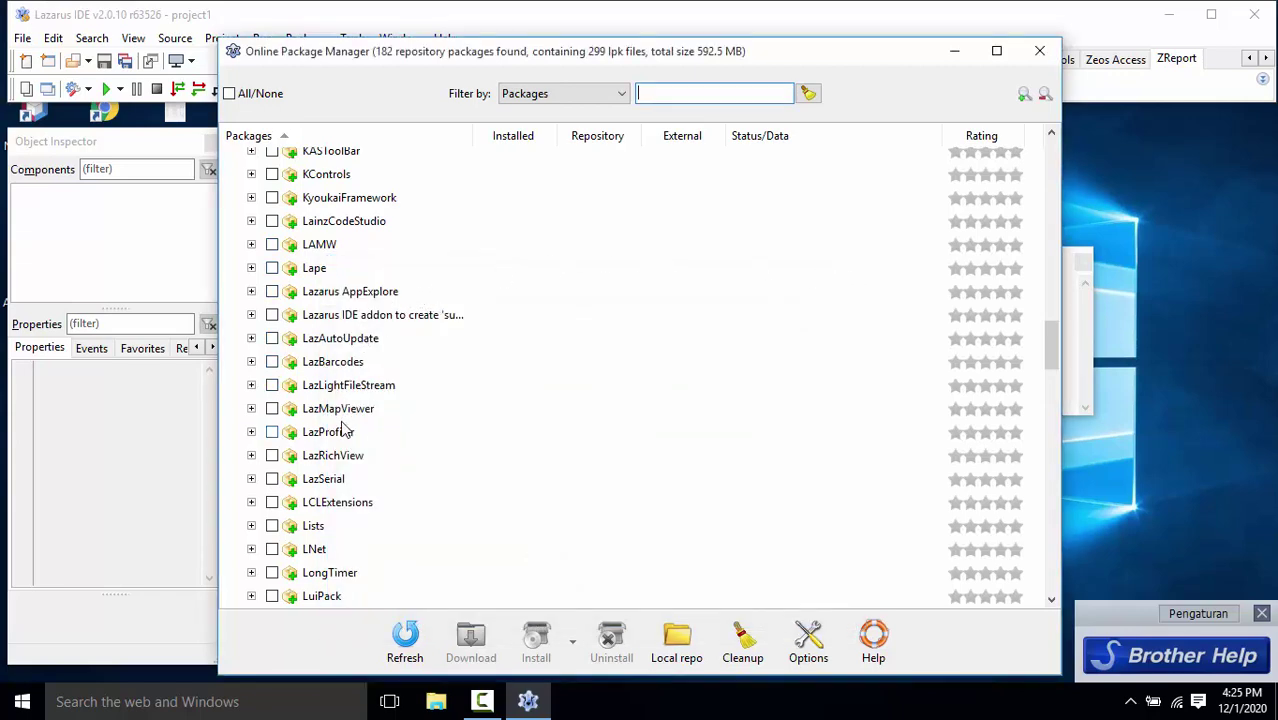
Review the package names from the early list entries through to ZReport at the end, including their installed status
{"action": "scroll", "coordinate": [345, 430], "scroll_direction": "up", "scroll_amount": 4}
{"action": "scroll", "coordinate": [345, 430], "scroll_direction": "up", "scroll_amount": 8}
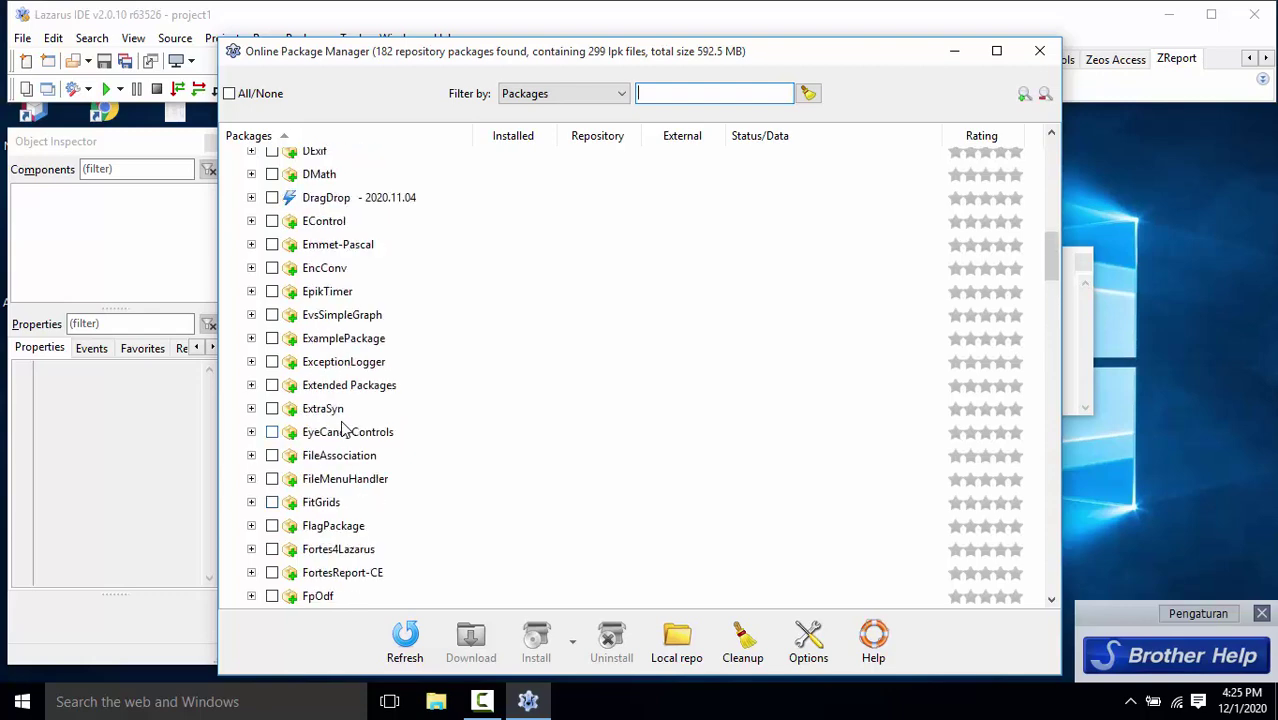
{"action": "mouse_move", "coordinate": [343, 428]}
{"action": "scroll", "coordinate": [339, 250], "scroll_direction": "up", "scroll_amount": 11}
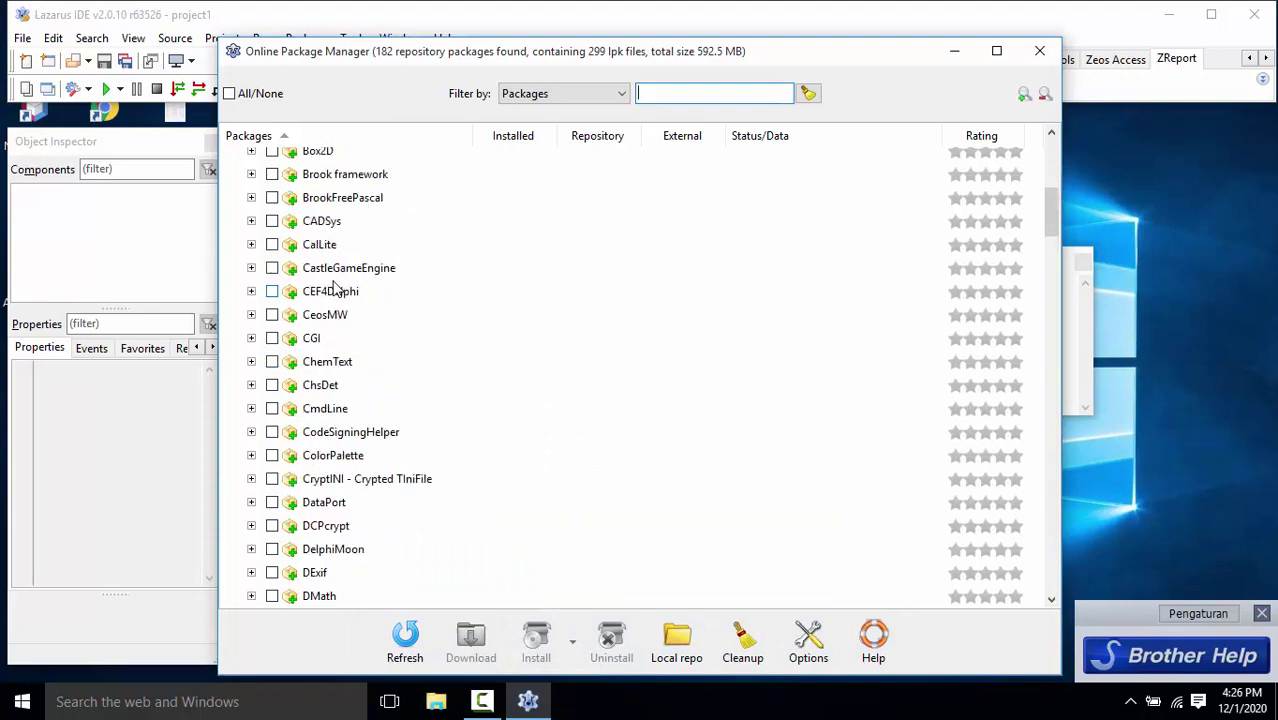
{"action": "scroll", "coordinate": [335, 288], "scroll_direction": "up", "scroll_amount": 2}
{"action": "scroll", "coordinate": [350, 325], "scroll_direction": "down", "scroll_amount": 20}
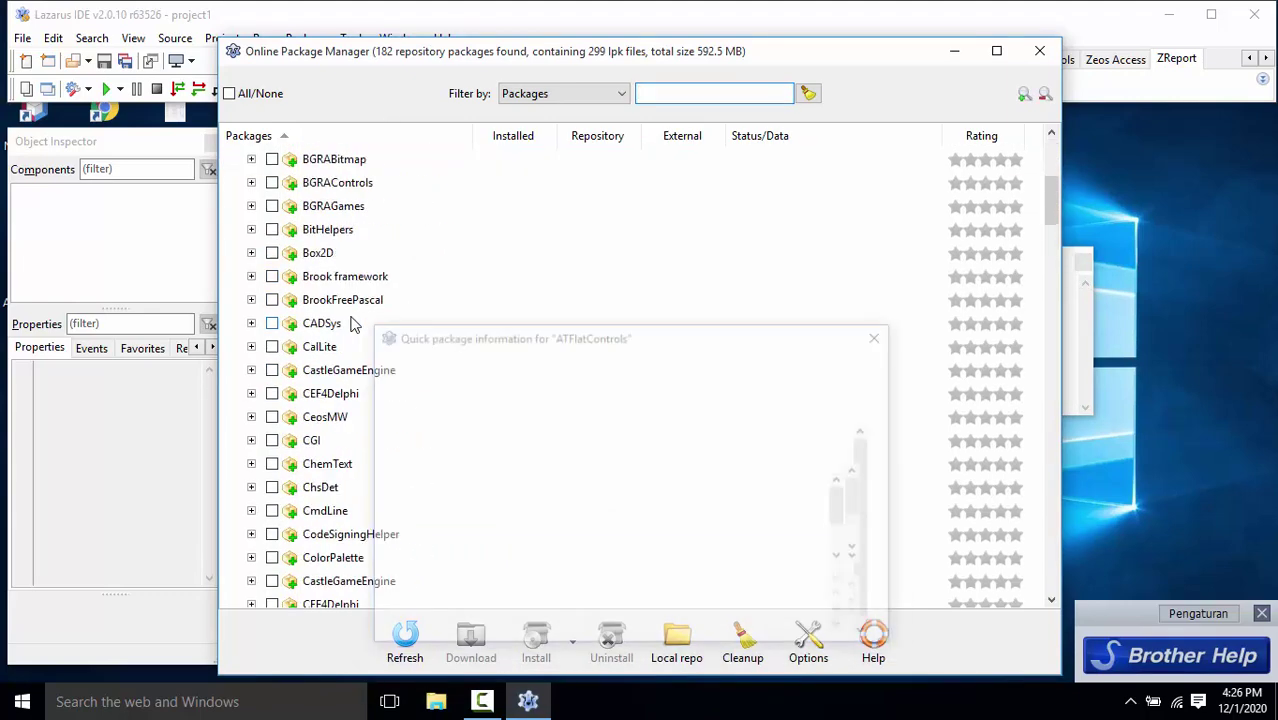
{"action": "scroll", "coordinate": [352, 332], "scroll_direction": "down", "scroll_amount": 6}
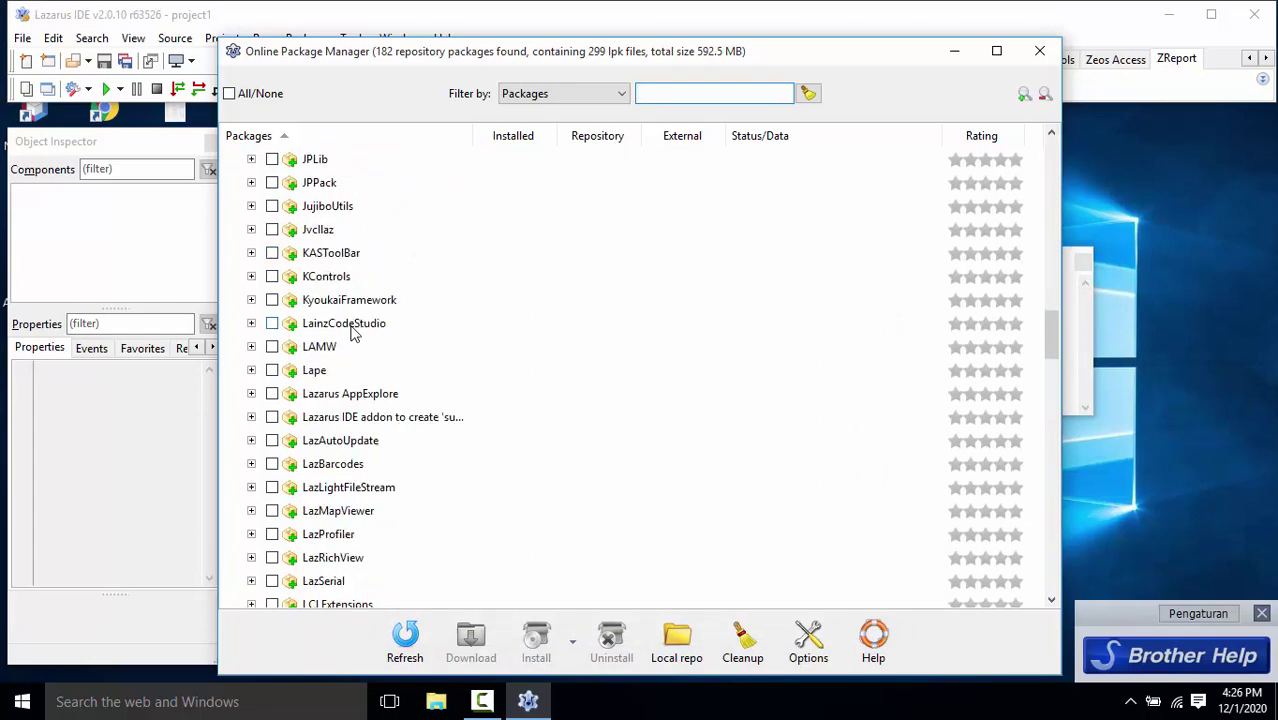
{"action": "scroll", "coordinate": [352, 334], "scroll_direction": "down", "scroll_amount": 6}
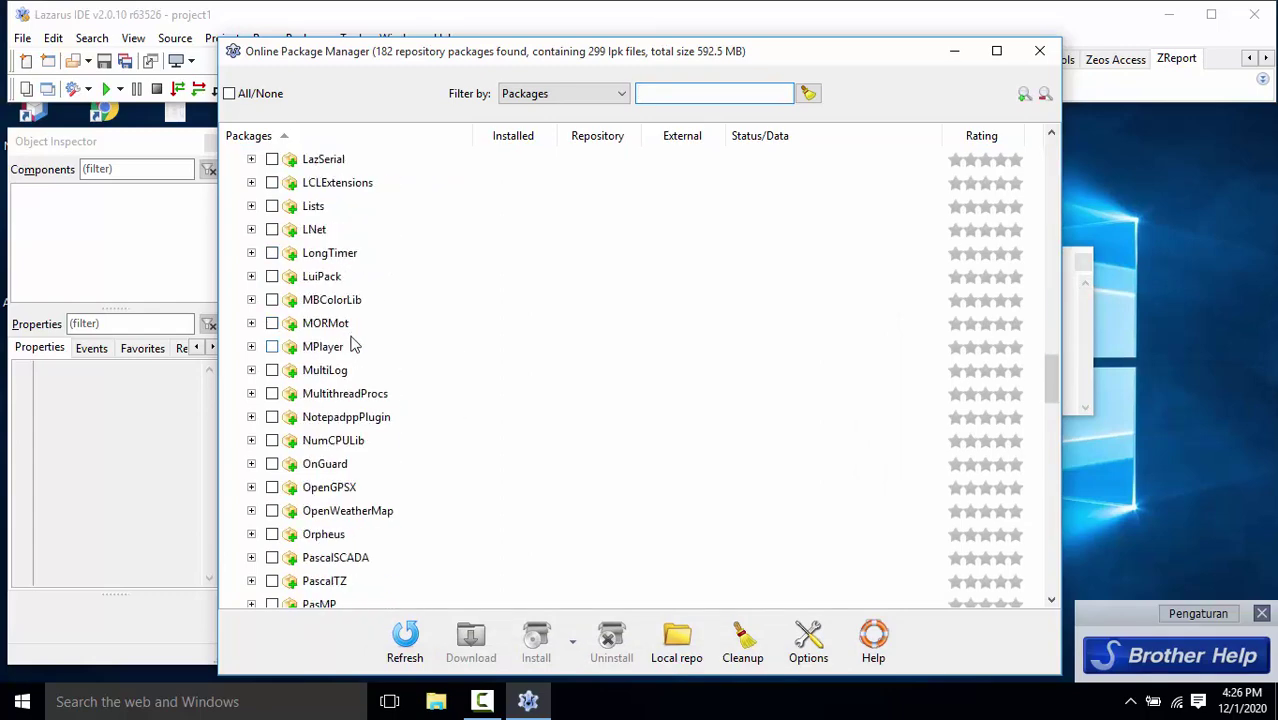
{"action": "scroll", "coordinate": [352, 346], "scroll_direction": "down", "scroll_amount": 9}
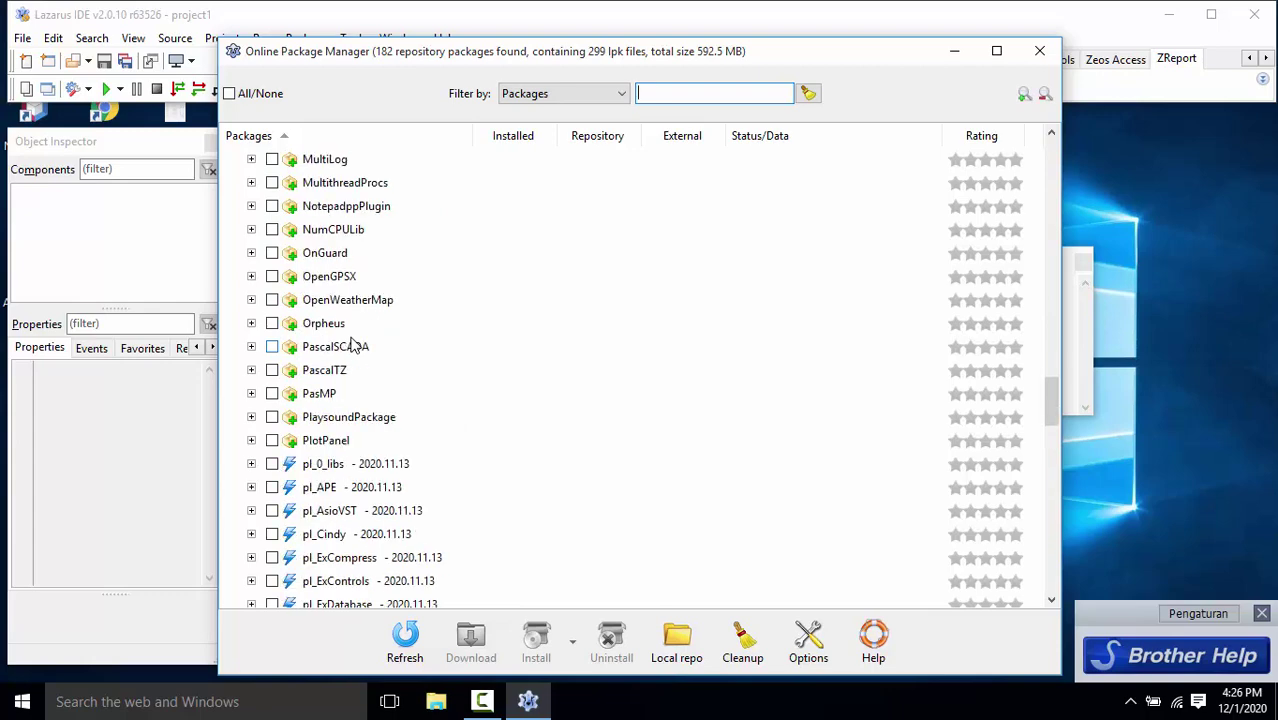
{"action": "scroll", "coordinate": [352, 346], "scroll_direction": "down", "scroll_amount": 10}
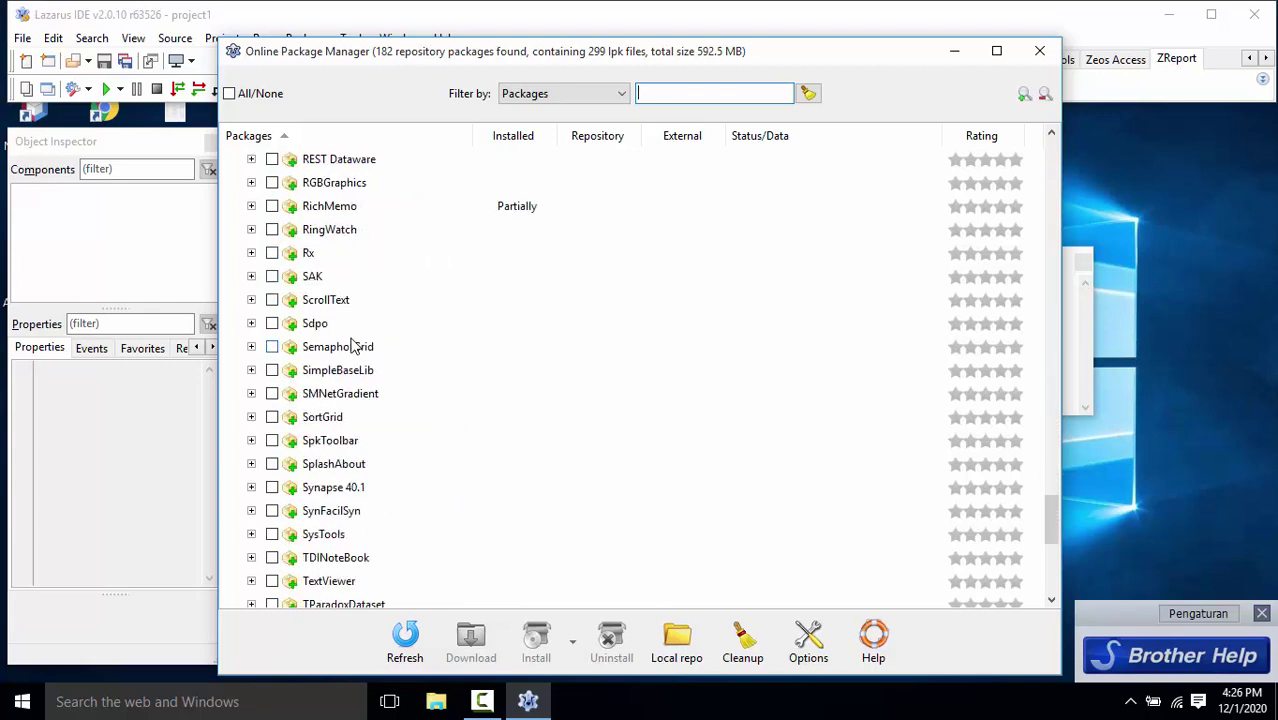
{"action": "scroll", "coordinate": [352, 346], "scroll_direction": "down", "scroll_amount": 4}
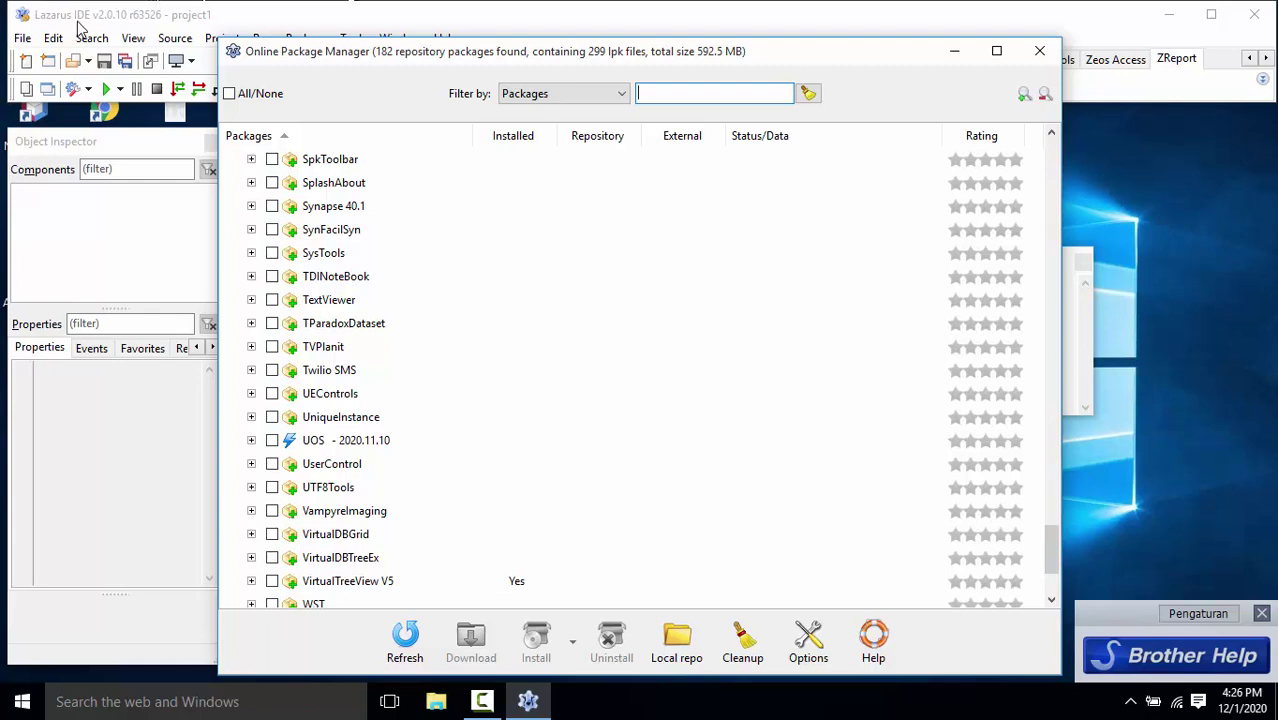
{"action": "scroll", "coordinate": [397, 465], "scroll_direction": "down", "scroll_amount": 3}
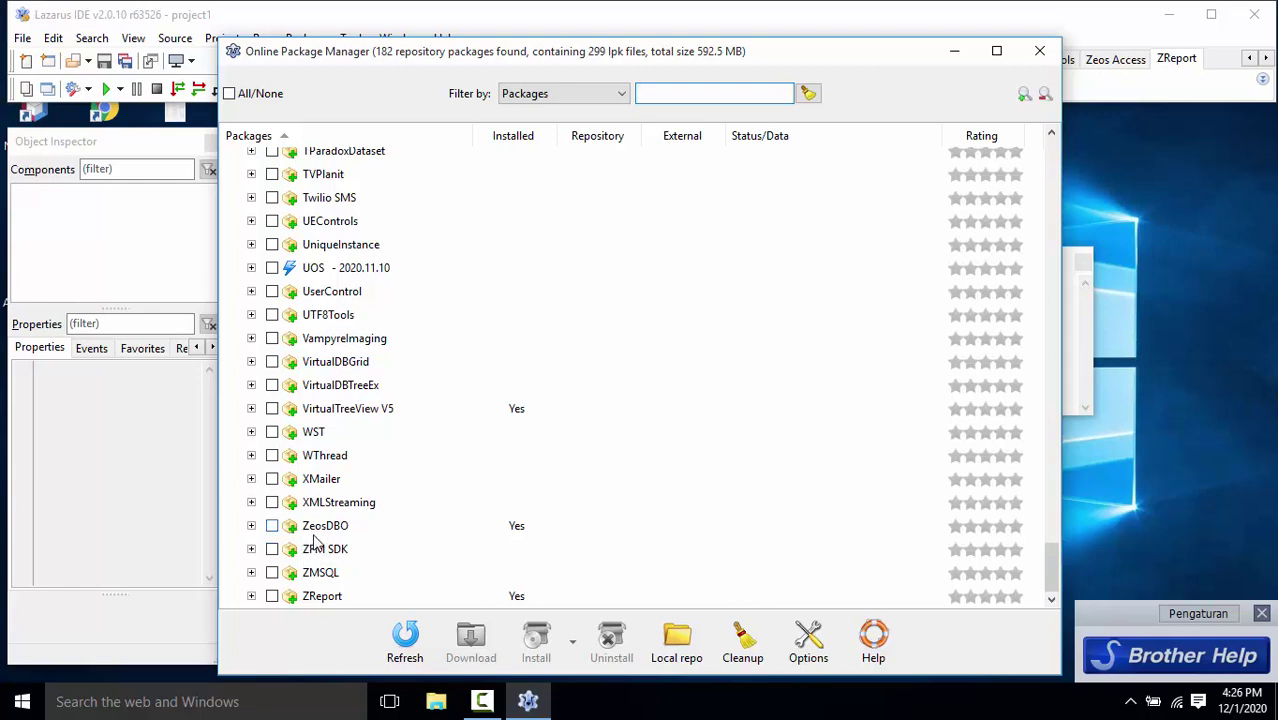
View the quick package information for the SplashAbout and SpkToolbar packages
{"action": "scroll", "coordinate": [313, 541], "scroll_direction": "up", "scroll_amount": 4}
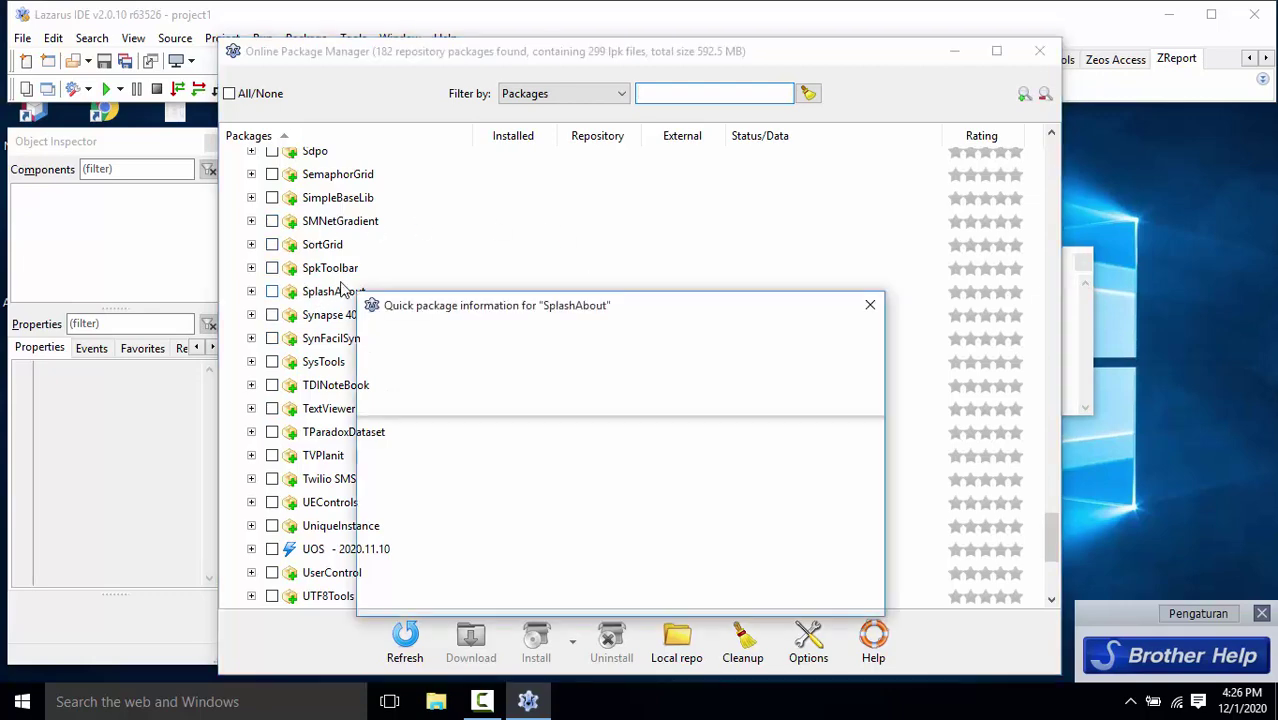
{"action": "mouse_move", "coordinate": [345, 290]}
{"action": "mouse_move", "coordinate": [321, 270]}
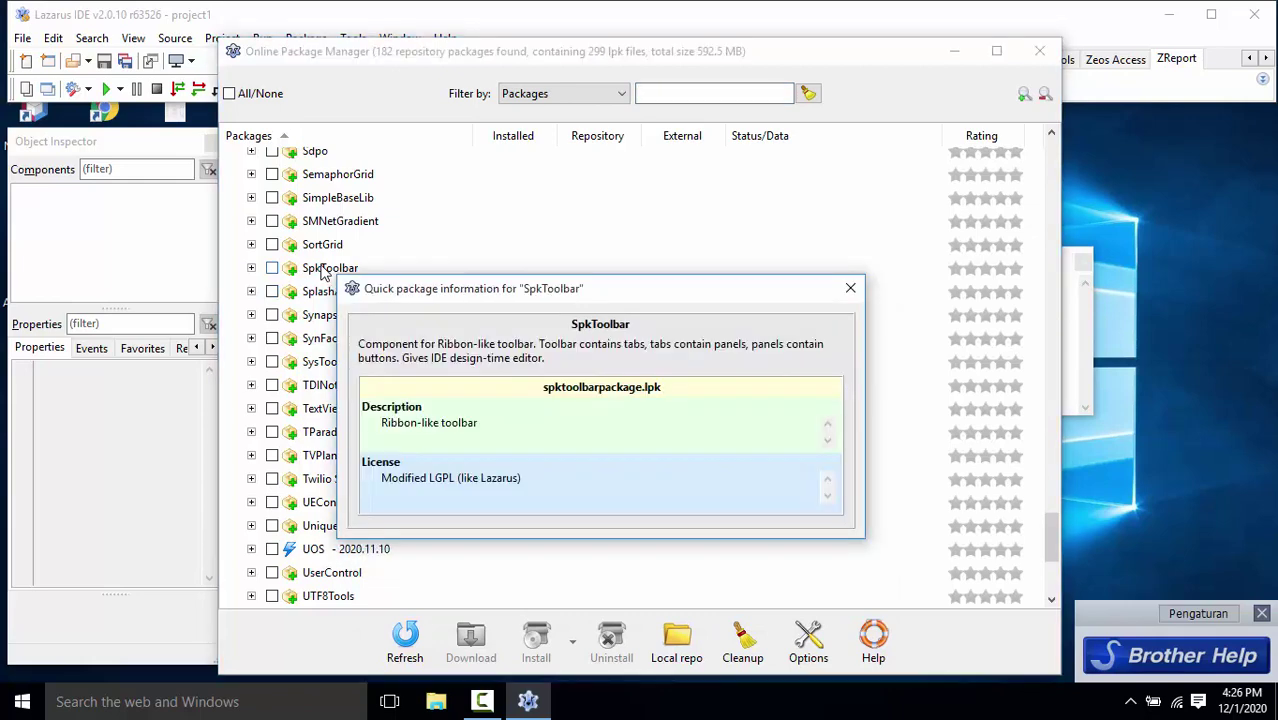